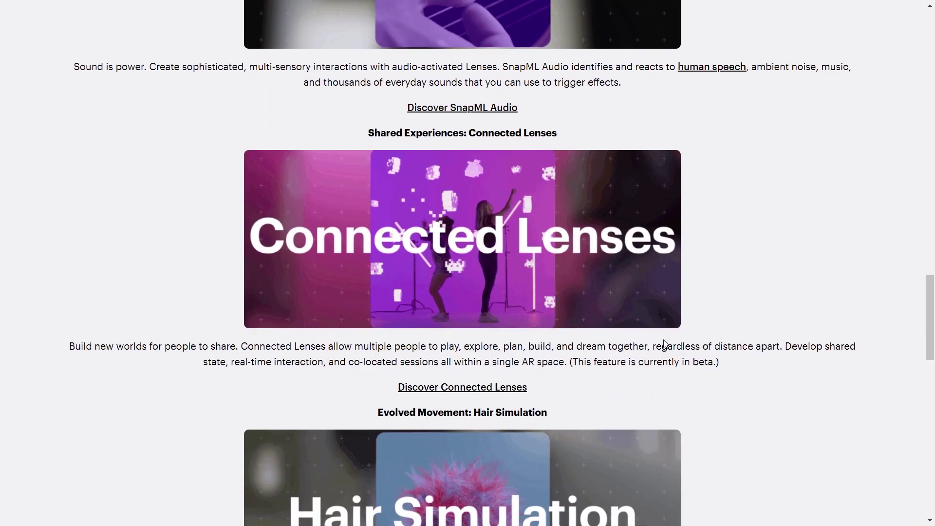
- Read through the Lens Studio 4.0 feature announcements, from Connected Lenses through the simulation and Analytics 2.0 sections
scroll(664, 342, "down", 4)
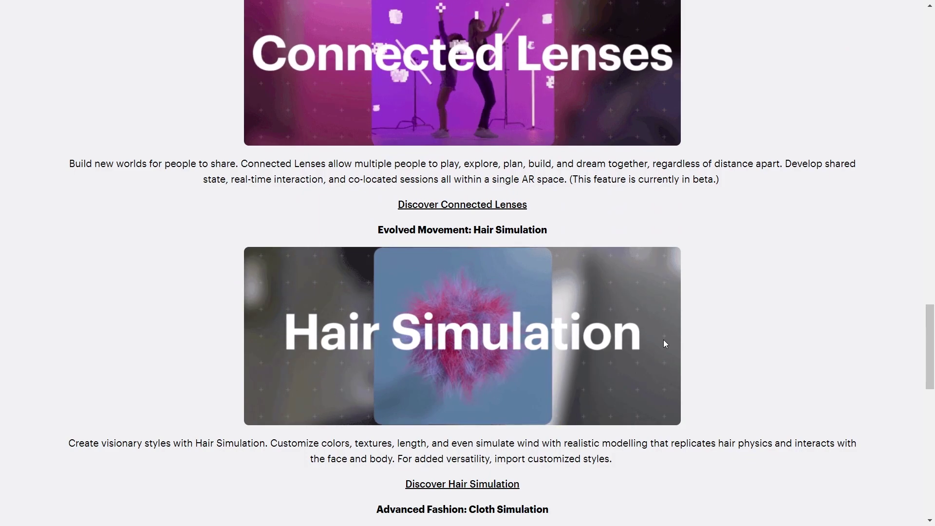
scroll(665, 344, "down", 5)
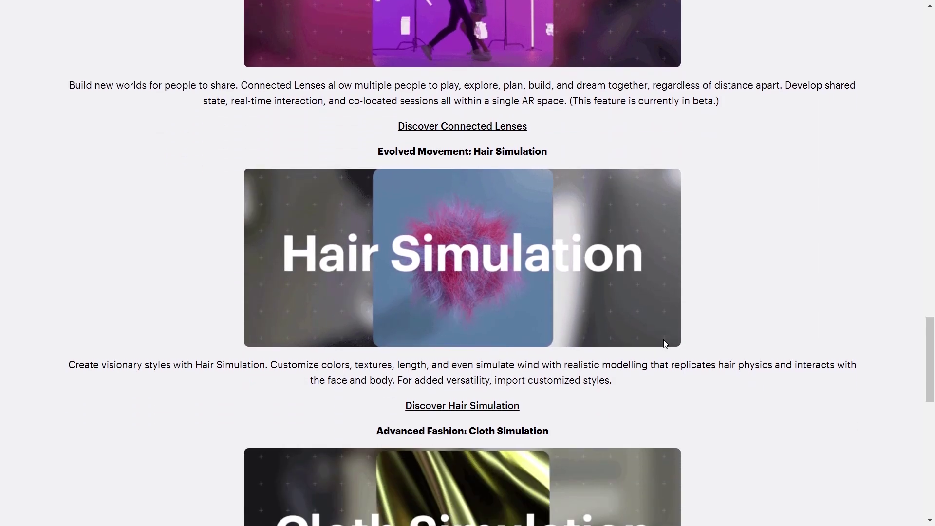
scroll(665, 344, "down", 3)
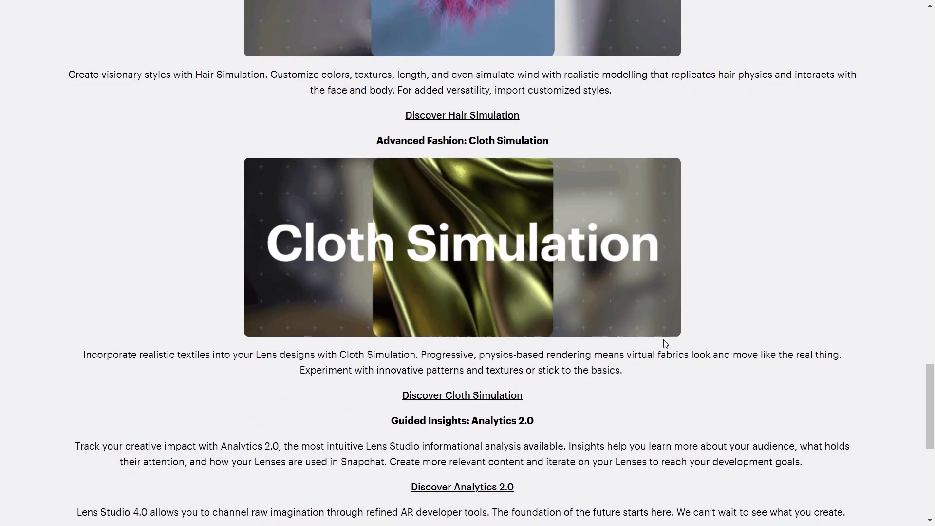
scroll(666, 344, "down", 3)
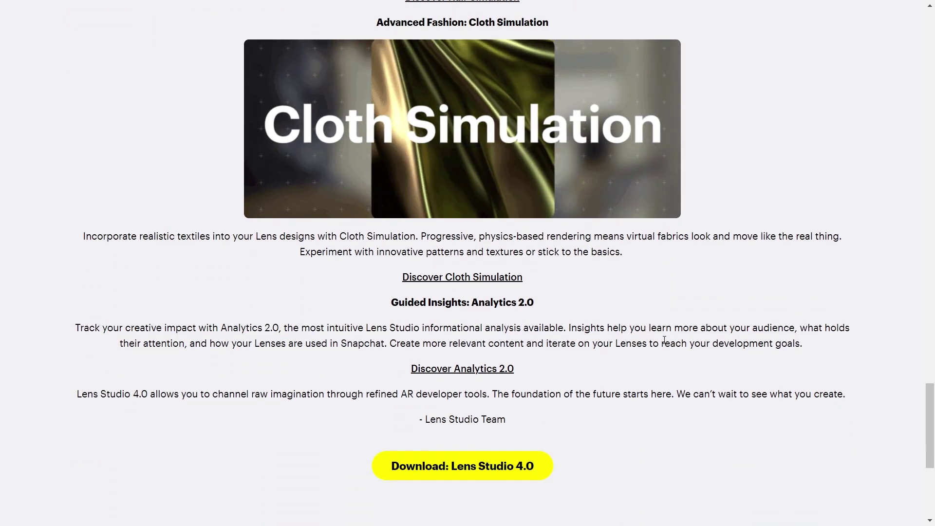
scroll(664, 339, "down", 6)
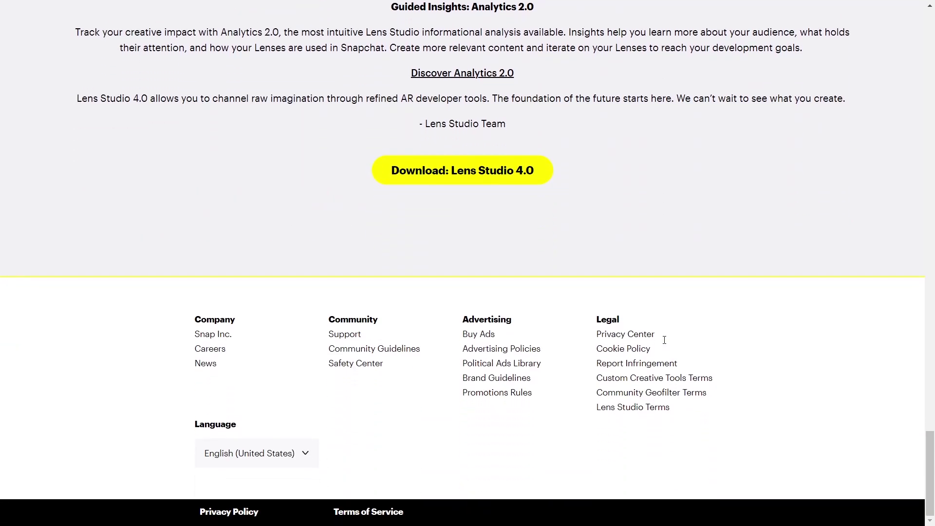
scroll(665, 340, "up", 6)
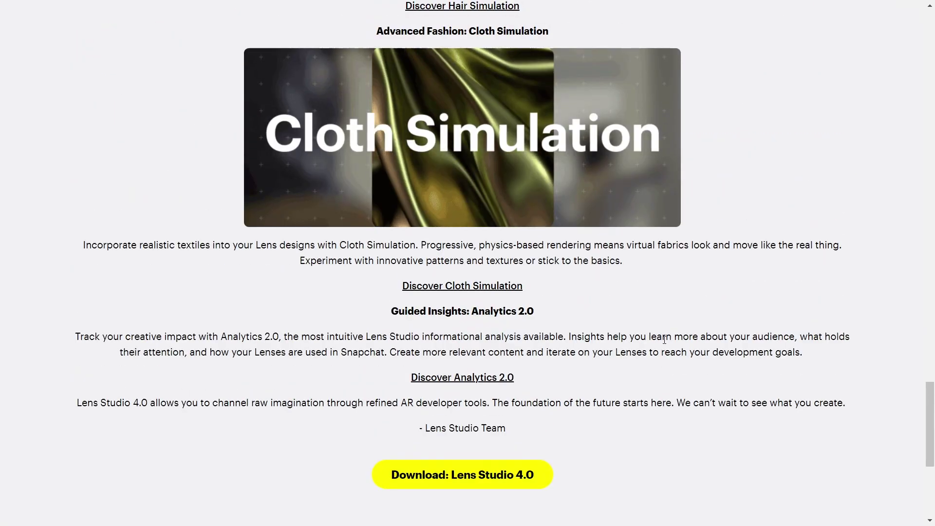
scroll(664, 340, "up", 4)
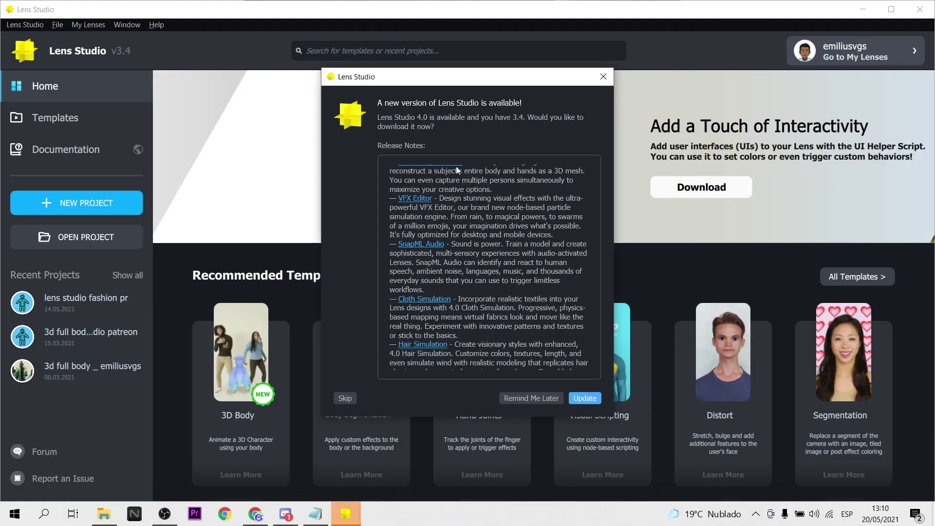
- Review the 4.0.0 release notes in Lens Studio's new-version dialog and start the update
left_click_drag(464, 76, 487, 81)
scroll(569, 193, "up", 5)
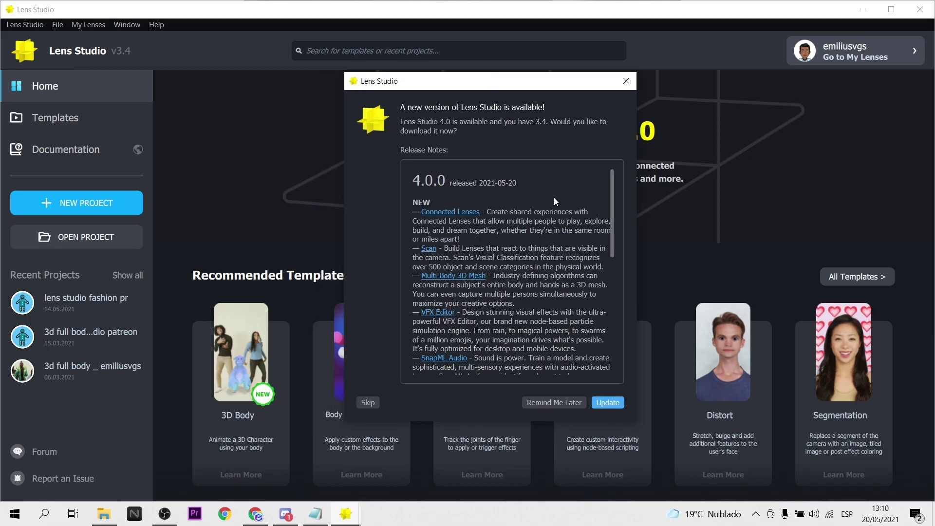
scroll(554, 198, "down", 10)
left_click(608, 403)
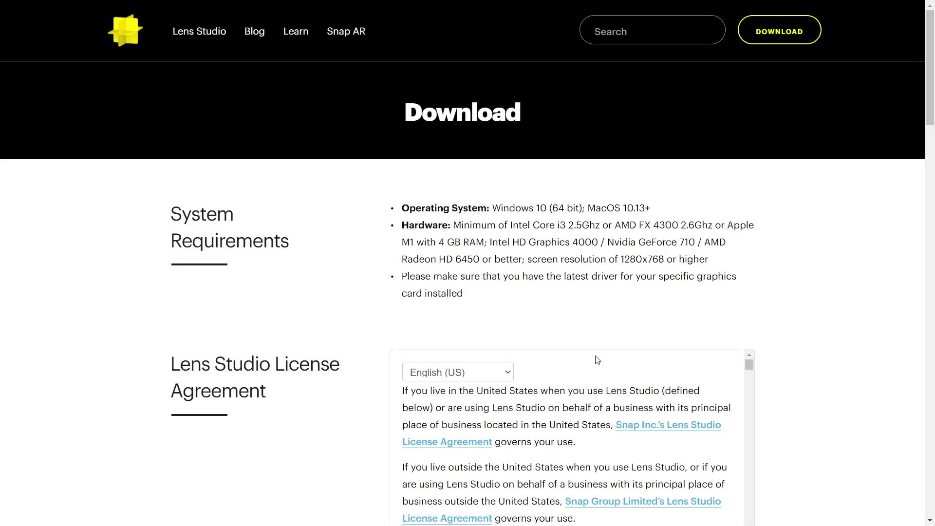
- Accept the Privacy Policy, Lens Studio License Agreement and Terms of Service on the download page
scroll(536, 389, "down", 3)
left_click(411, 380)
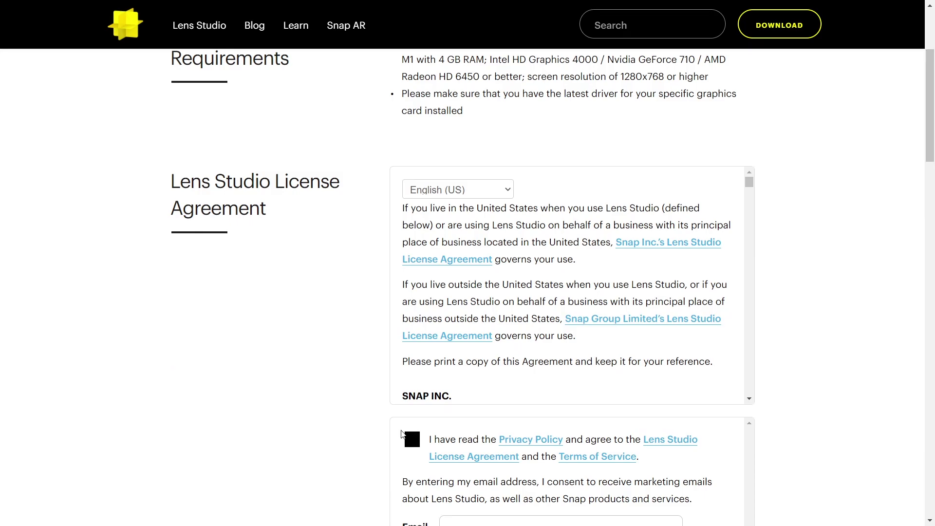
scroll(322, 375, "down", 4)
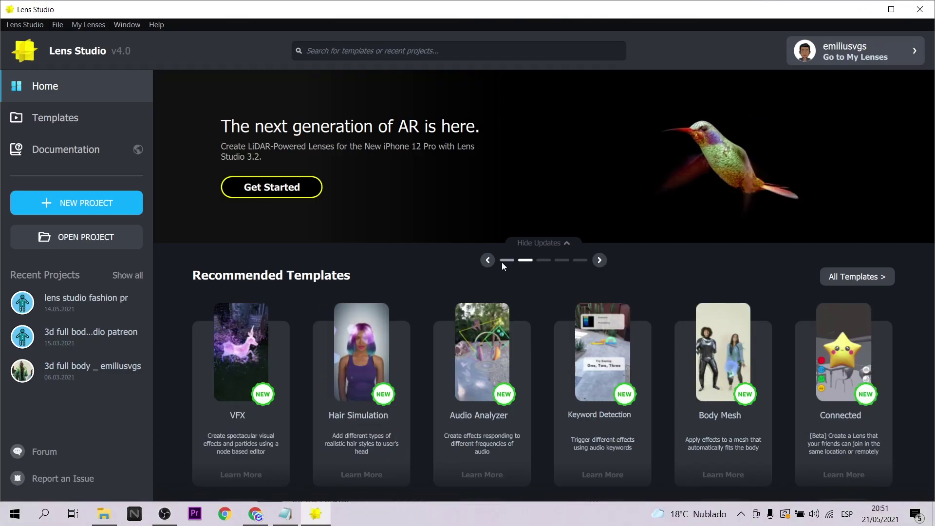
- Browse the recommended templates in Lens Studio 4.0 and open the Hair Simulation template
left_click(503, 261)
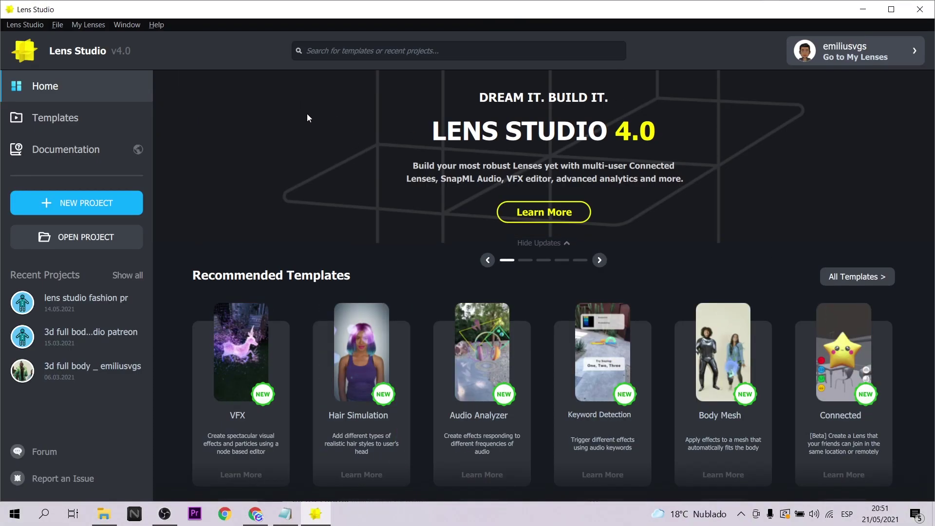
scroll(747, 232, "down", 3)
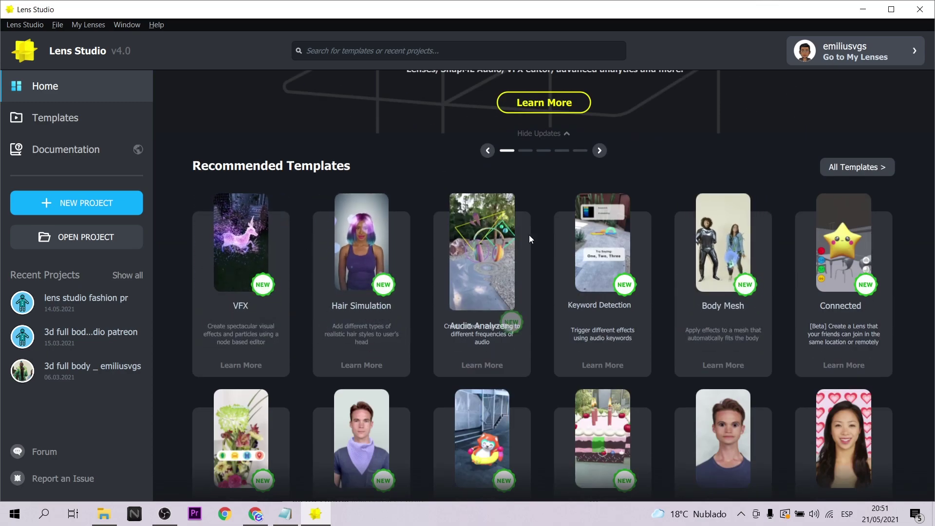
scroll(740, 232, "down", 2)
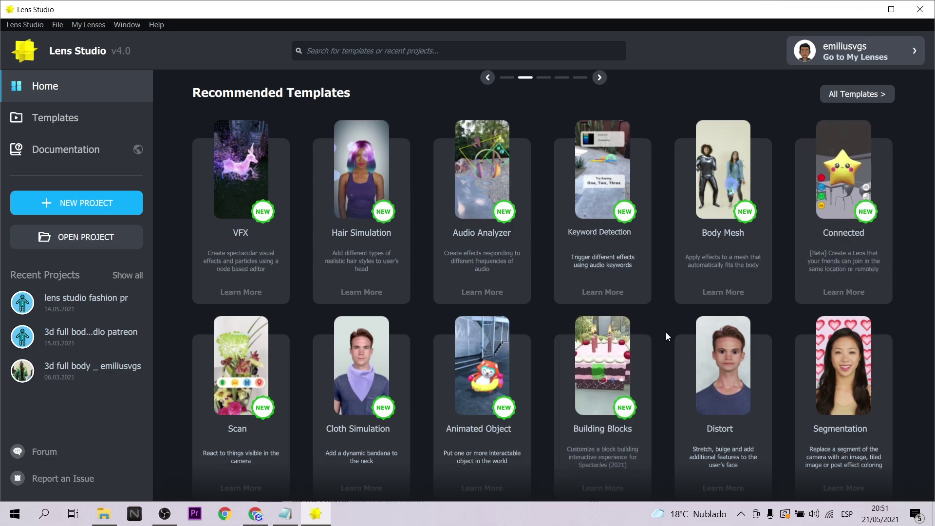
left_click(361, 171)
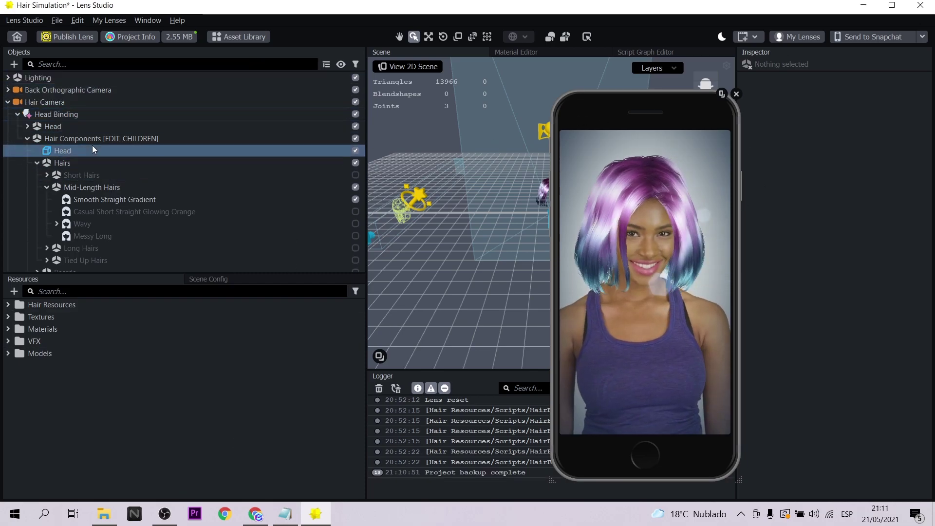
- Toggle the visibility of the Mid-Length Hairs group off and back on to compare the preview
scroll(235, 171, "down", 2)
scroll(231, 174, "up", 2)
scroll(126, 170, "down", 1)
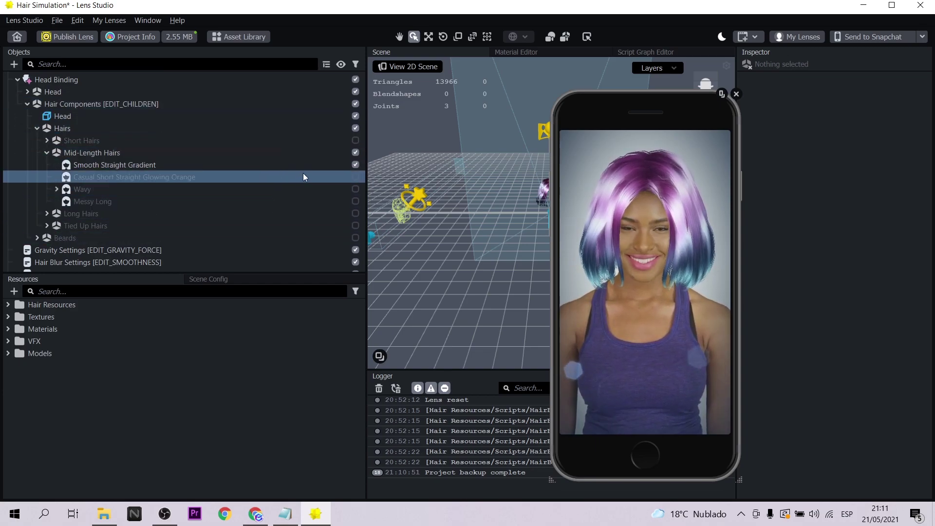
left_click(357, 151)
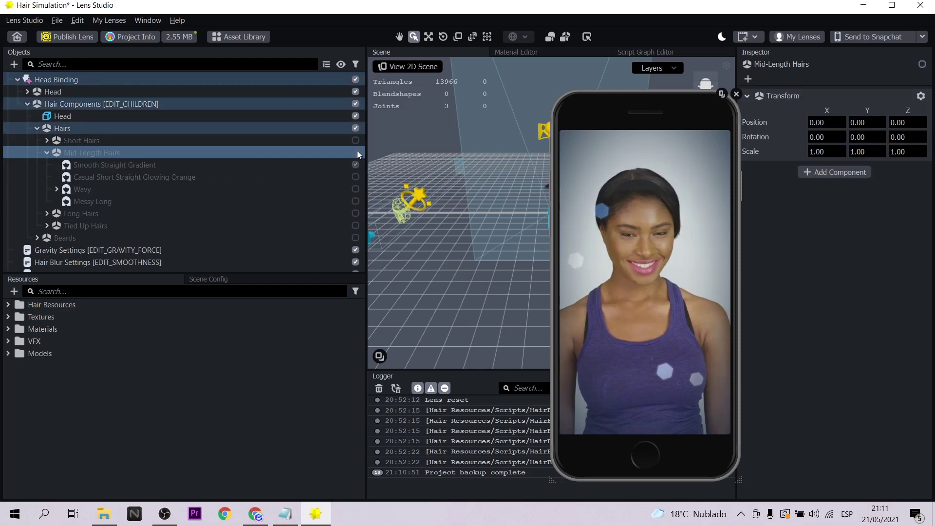
left_click(358, 153)
left_click(357, 153)
left_click(357, 152)
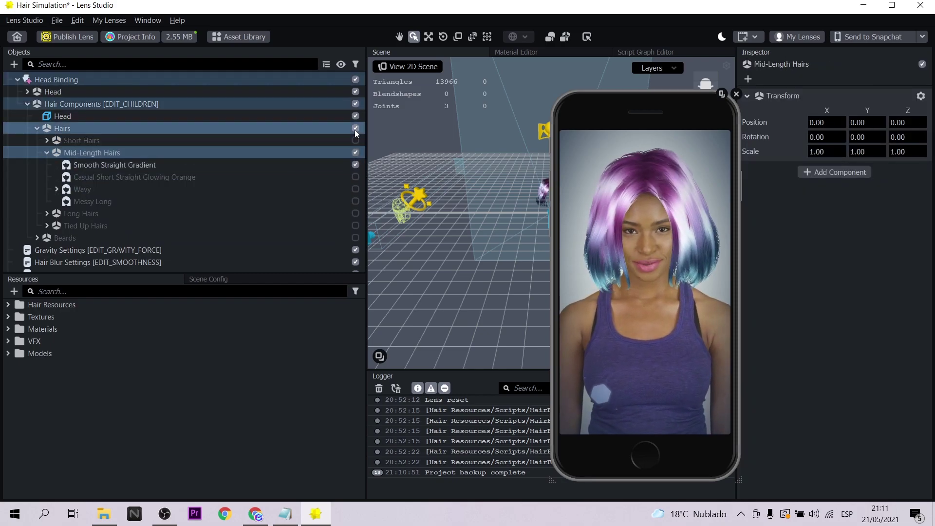
- Hide the whole Hairs group and collapse Hair Components [EDIT_CHILDREN] in the object hierarchy
left_click(355, 128)
scroll(147, 143, "up", 2)
left_click(27, 138)
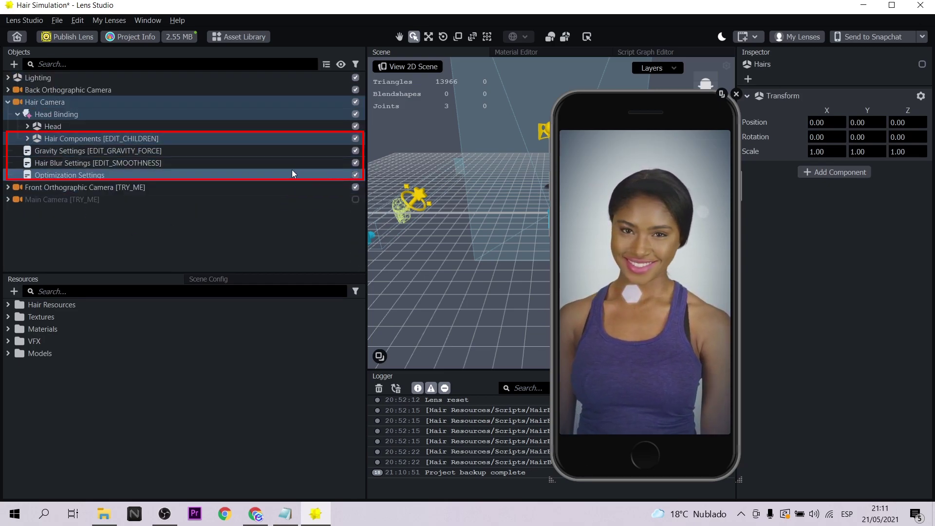
- Preview Main Camera [TRY_ME] on and off, and hide Front Orthographic Camera [TRY_ME]
left_click(355, 199)
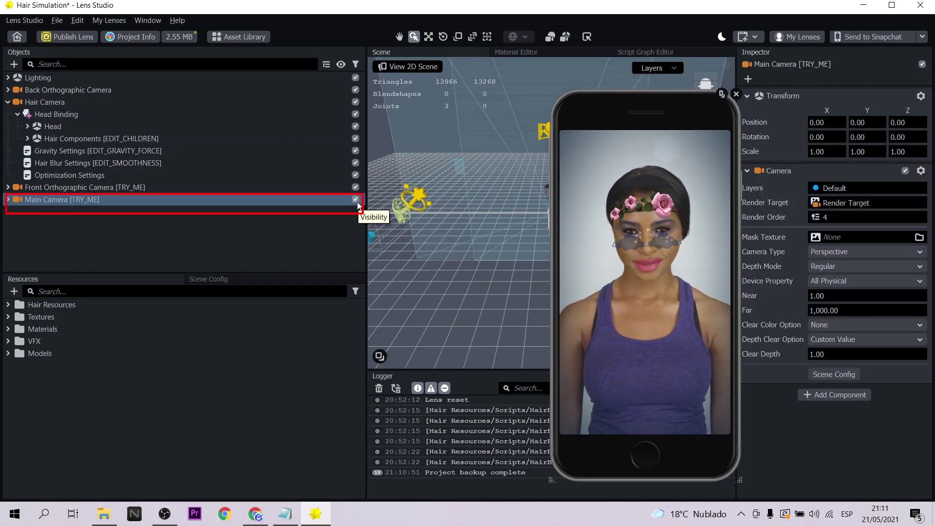
left_click(355, 200)
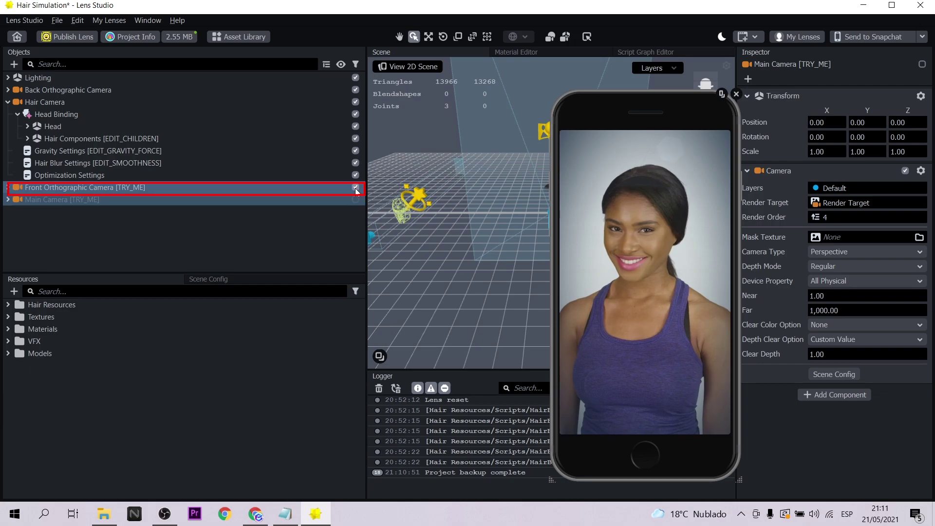
left_click(355, 188)
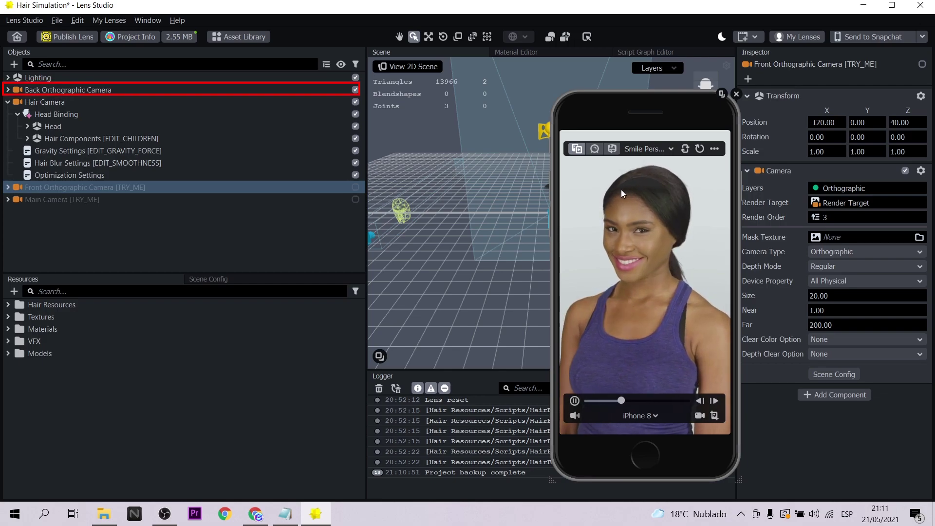
- Expand Back Orthographic Camera down to ML Bald Layer and examine that layer's material and ML model settings
left_click(8, 91)
left_click(18, 101)
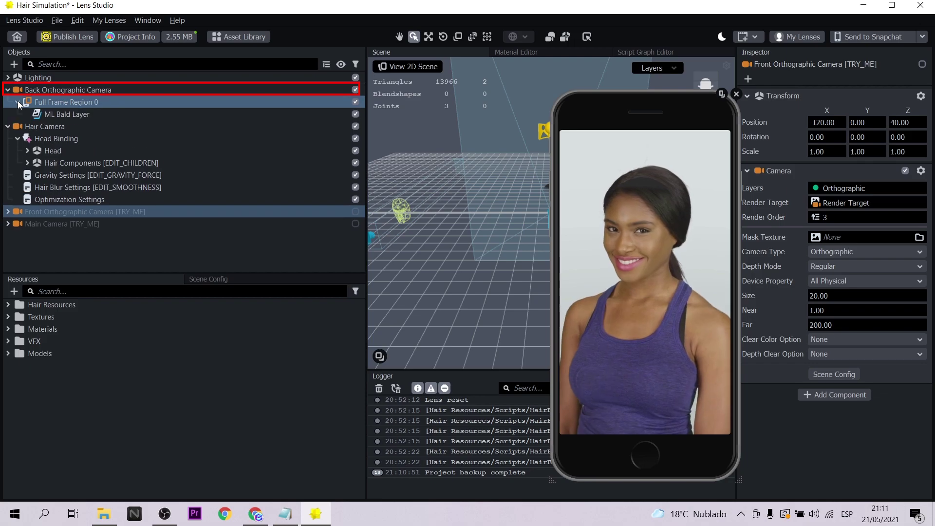
left_click(74, 115)
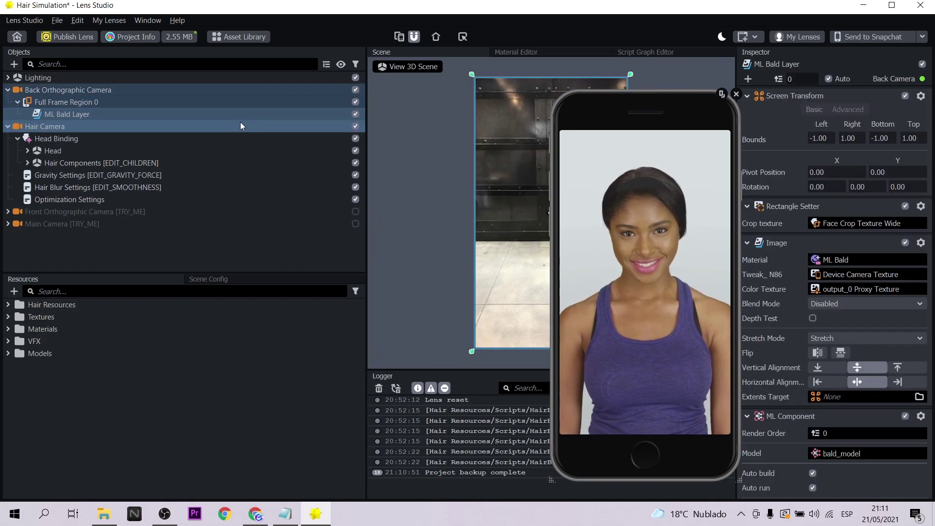
left_click_drag(694, 98, 670, 107)
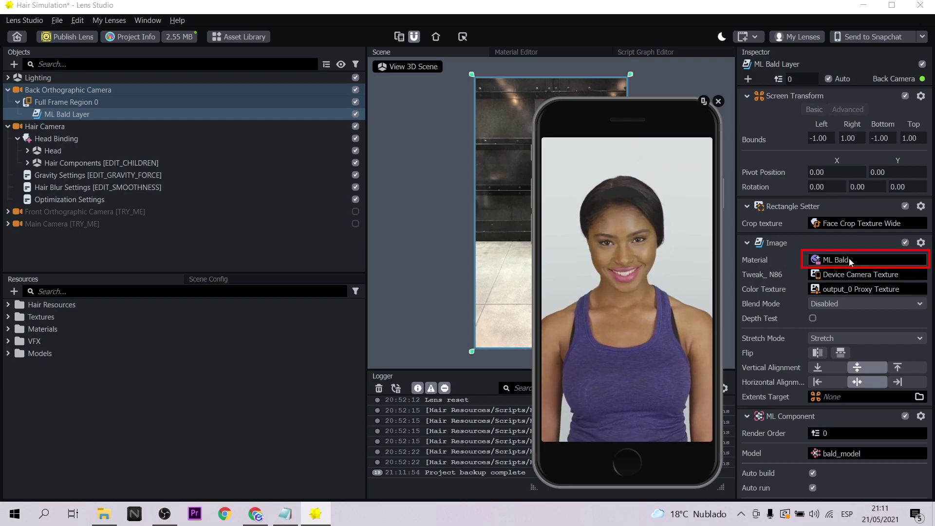
scroll(849, 258, "down", 5)
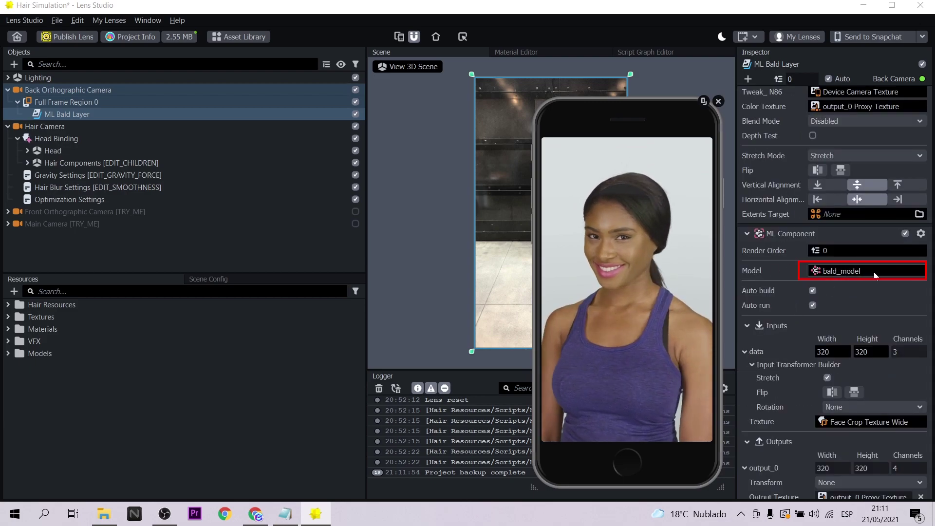
- Send the lens to Snapchat for testing on the paired device
mouse_move(629, 179)
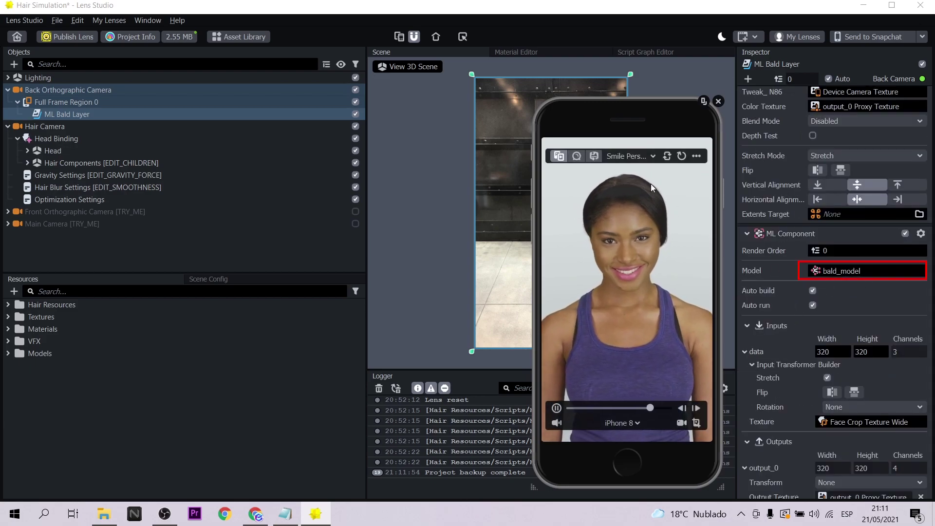
left_click(857, 38)
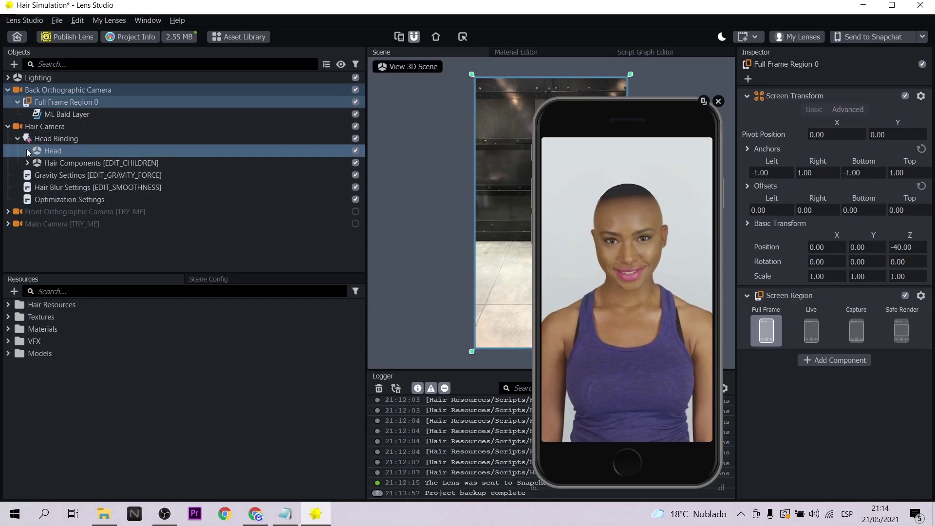
- Examine the settings of ML Bald Layer, Head Collider and the Head mesh inside Hair Components
left_click(28, 151)
left_click(66, 113)
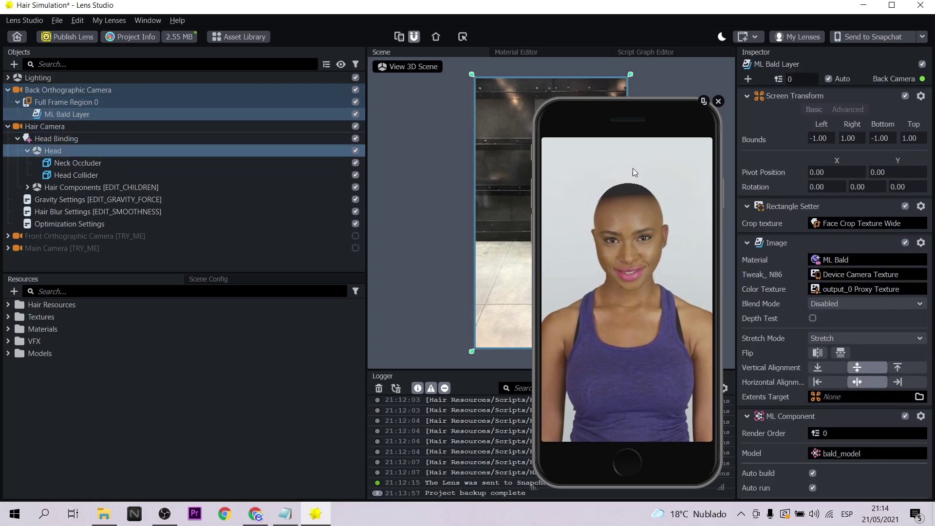
scroll(800, 224, "down", 5)
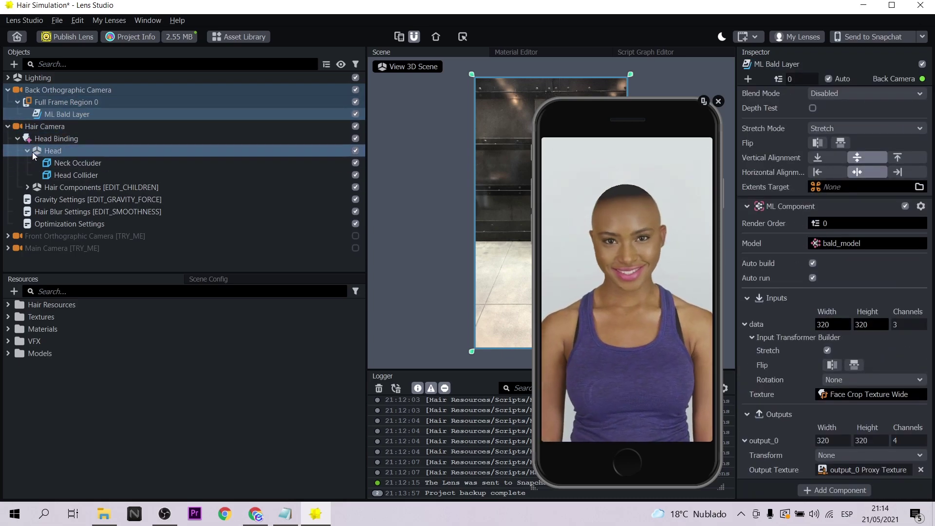
left_click(57, 175)
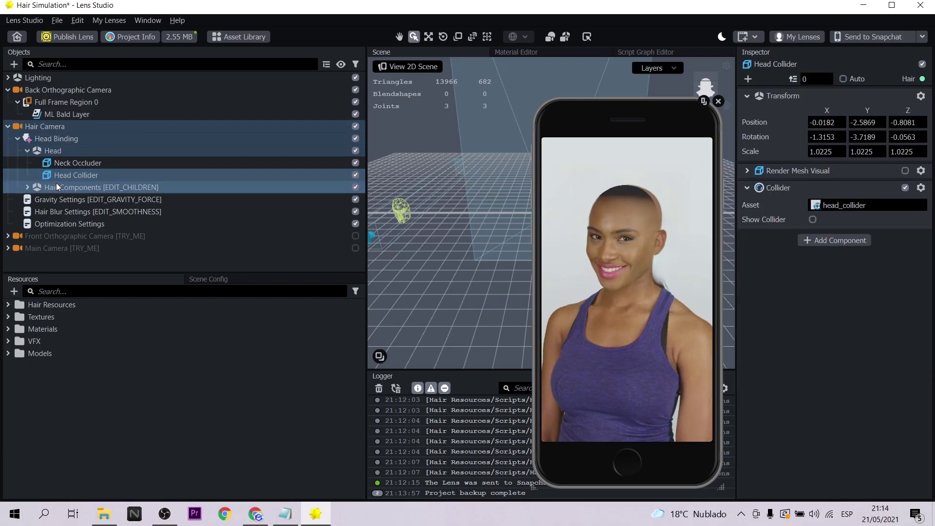
left_click(27, 187)
left_click(54, 199)
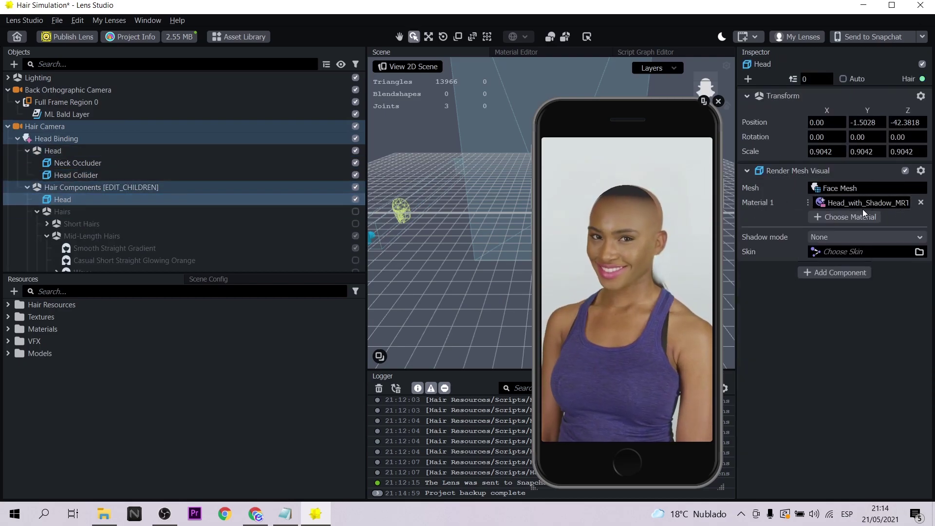
- Find the Head_with_Shadow_MRT material by searching the resources for "shad" and set its Shadow Amount to 0.00
left_click(185, 292)
type("shad")
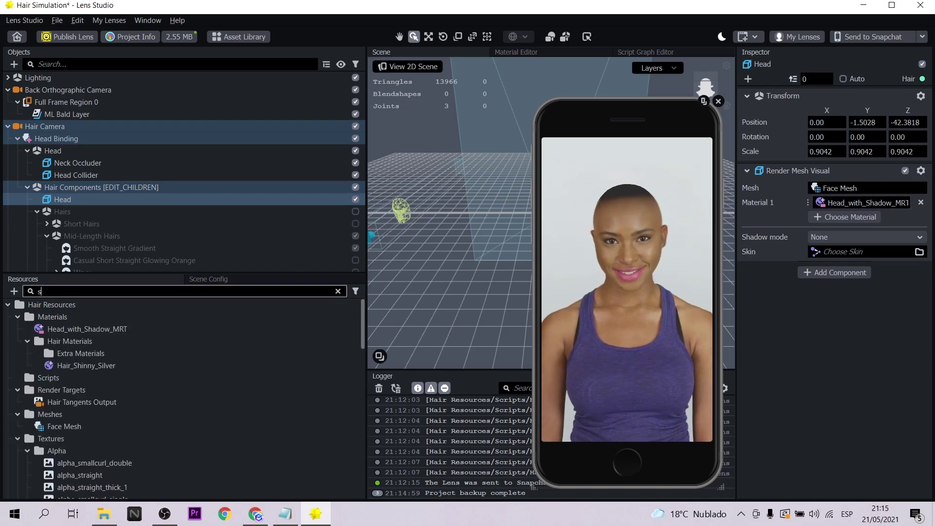
left_click(86, 330)
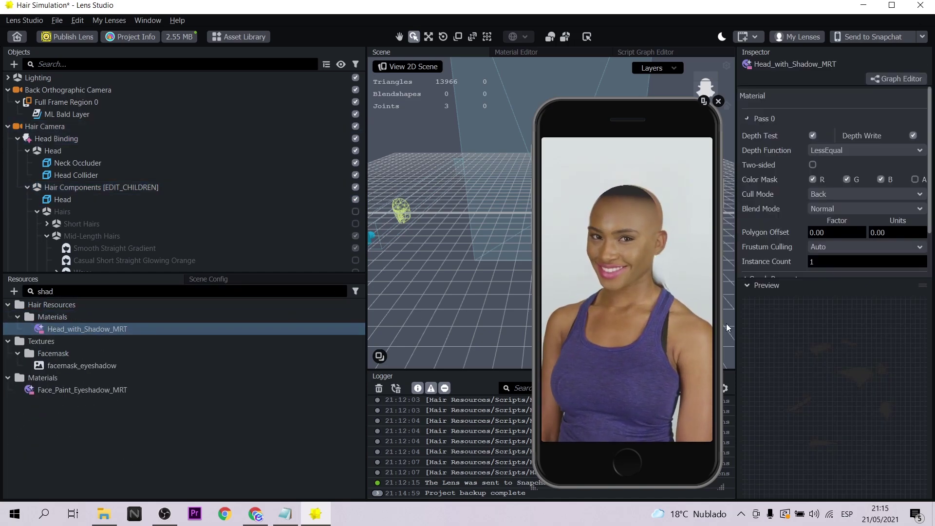
scroll(877, 200, "down", 2)
left_click_drag(864, 250, 806, 265)
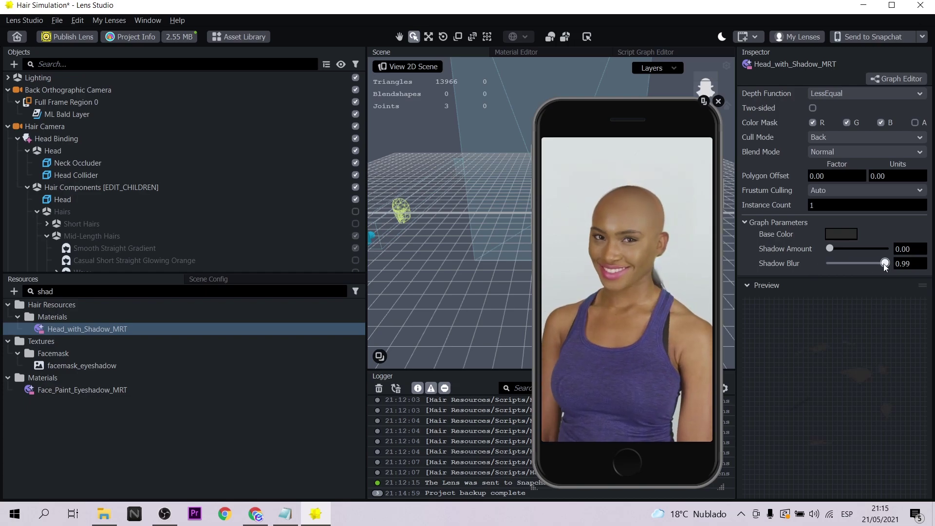
- Set the Head_with_Shadow_MRT material's Shadow Blur to 0.19 and send the lens to Snapchat
left_click_drag(860, 264, 838, 268)
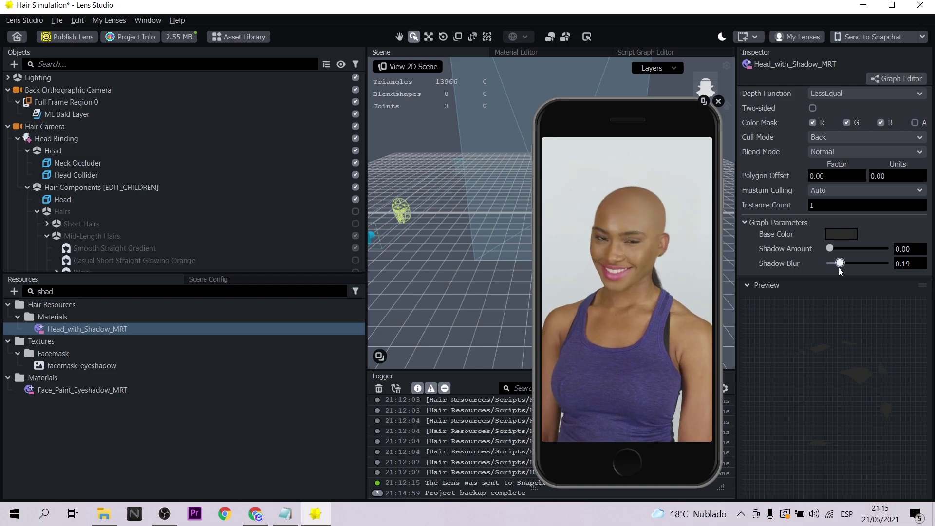
left_click(849, 37)
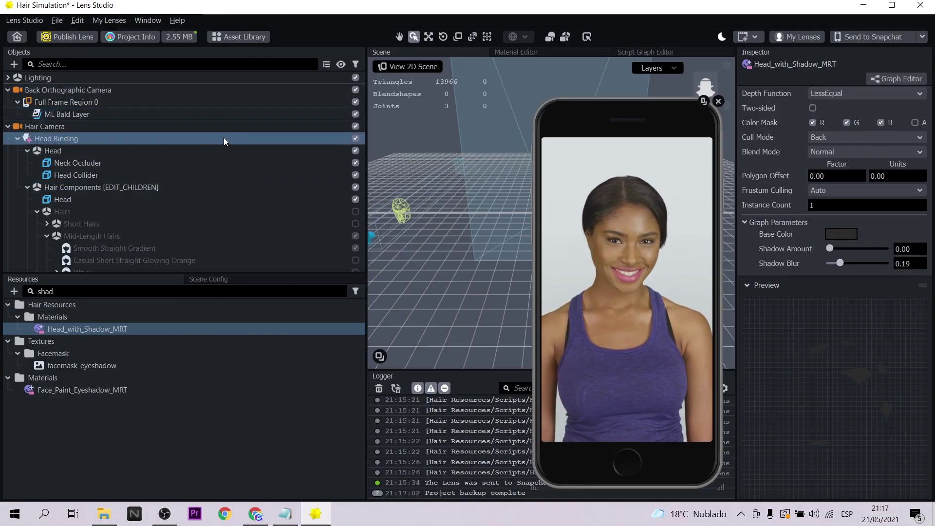
- Disable Mid-Length Hairs and its Smooth Straight Gradient style, and enable the parent Hairs group
scroll(223, 137, "down", 1)
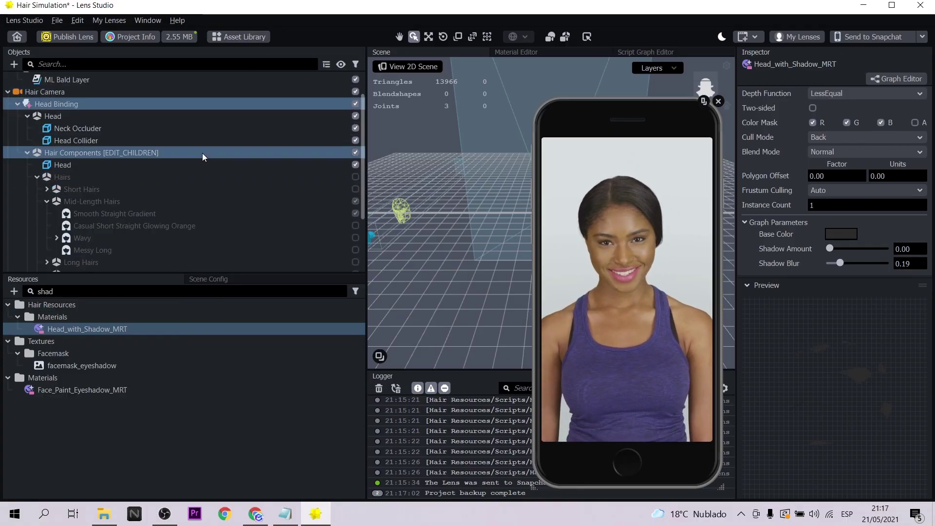
left_click(162, 164)
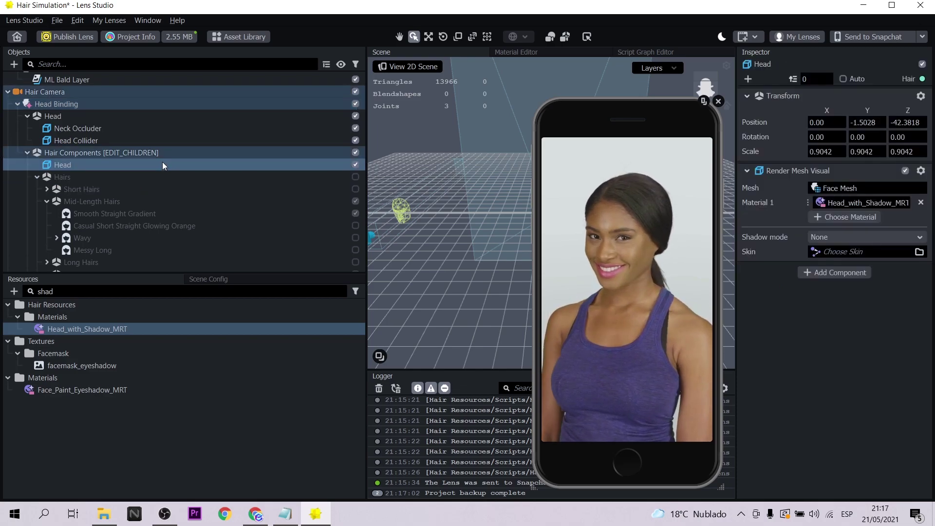
left_click(125, 177)
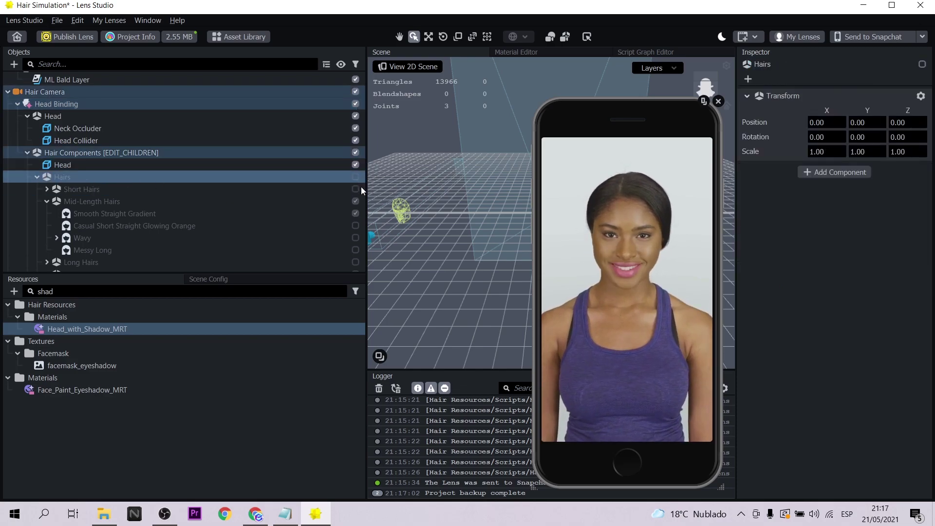
left_click(355, 202)
left_click(355, 215)
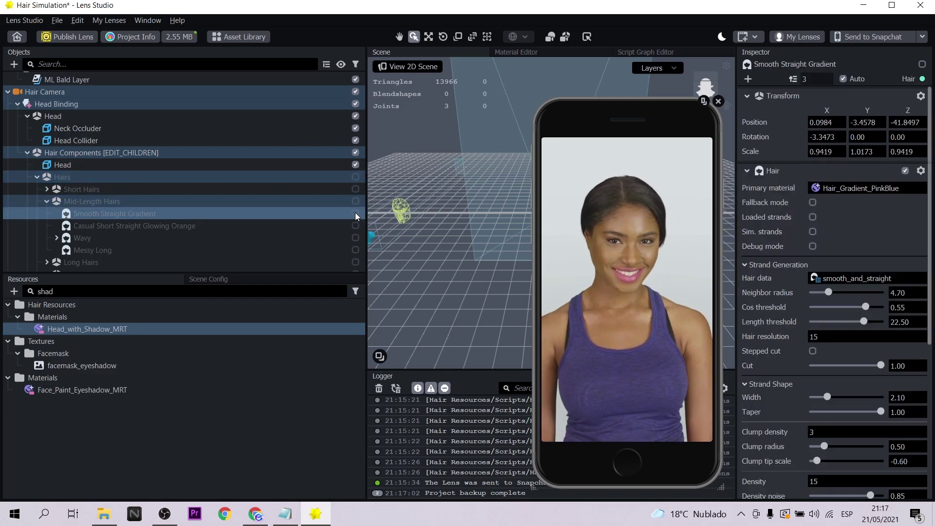
left_click(357, 178)
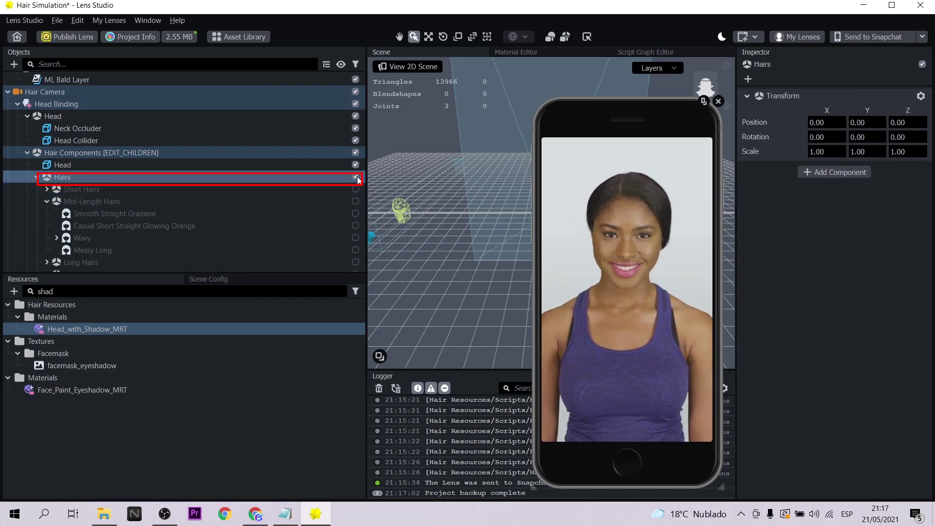
left_click(47, 201)
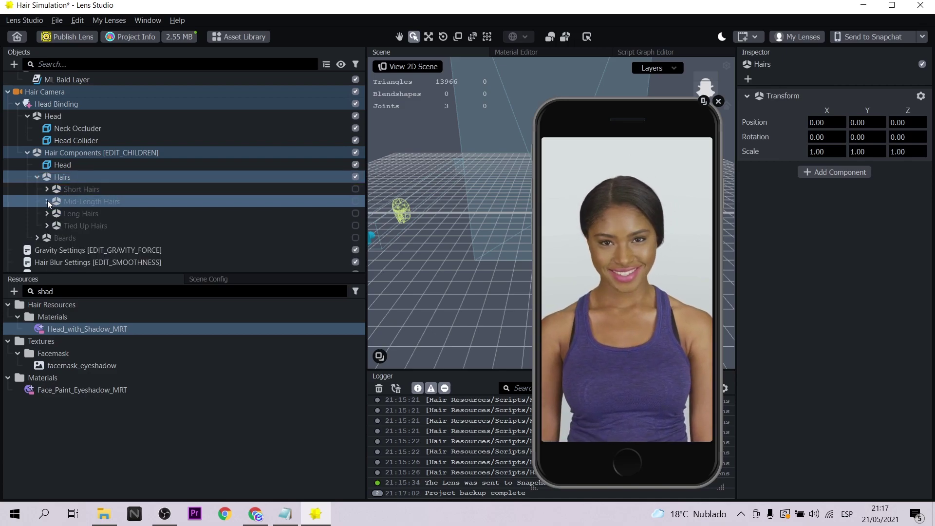
- Search the resources for "short"
left_click(53, 292)
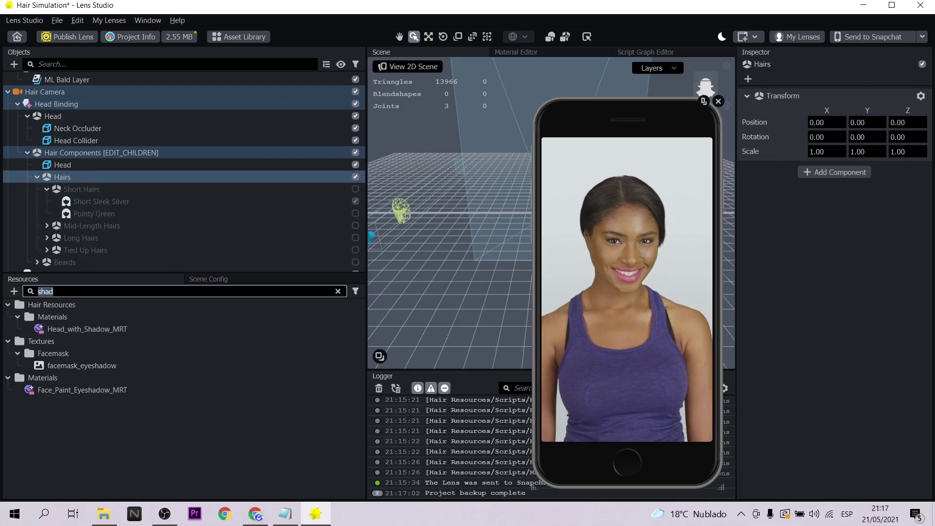
key("BackSpace")
key("BackSpace")
key("BackSpace")
type("hort")
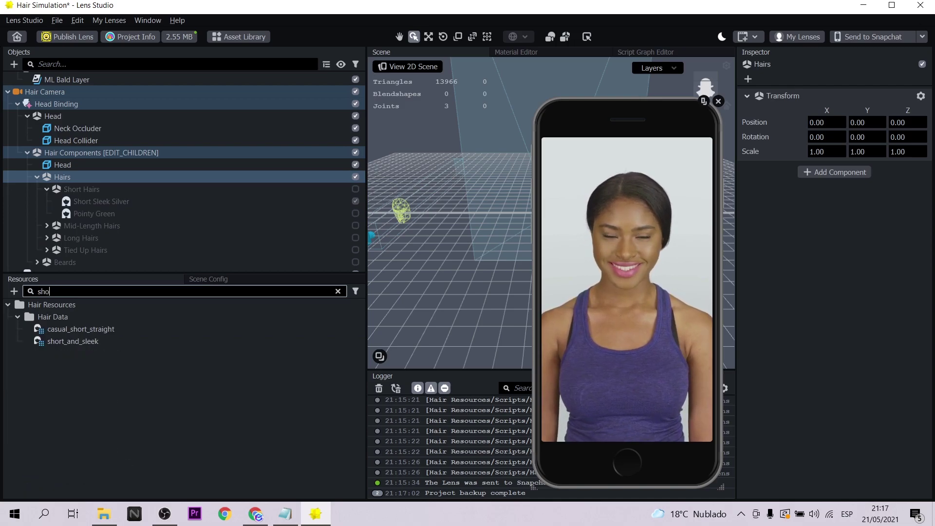
- Enable the Short Hairs group and restart the lens preview
left_click(356, 189)
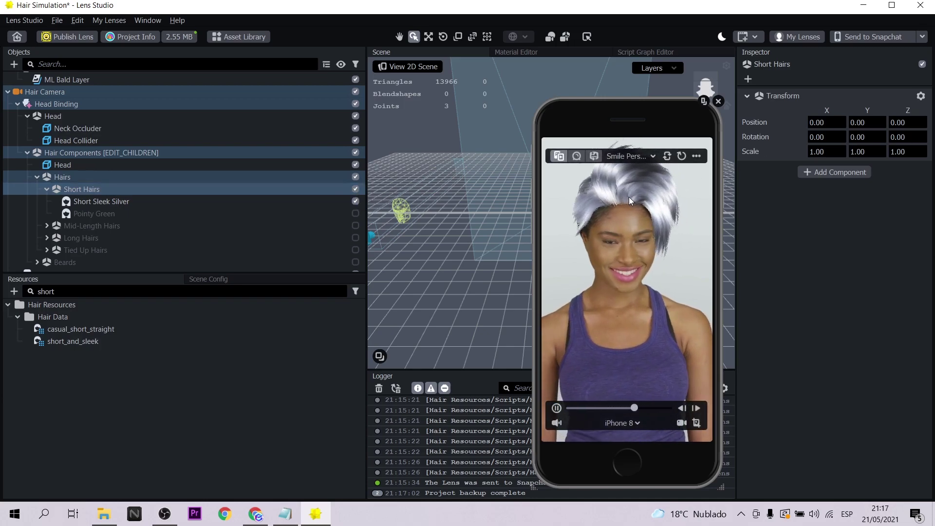
left_click(681, 156)
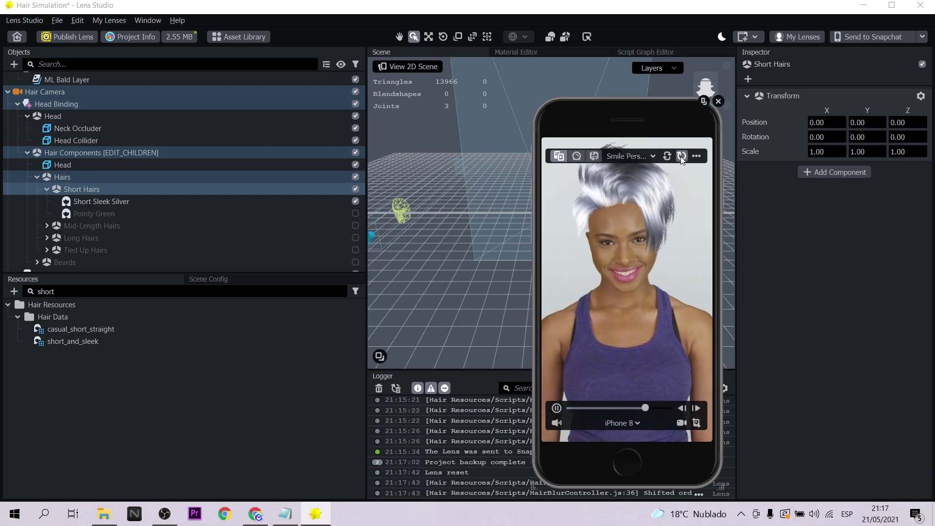
- Set Short Sleek Silver's Neighbor radius to 10.60, Cos threshold to -0.42 and Cut to 0.90
left_click(130, 204)
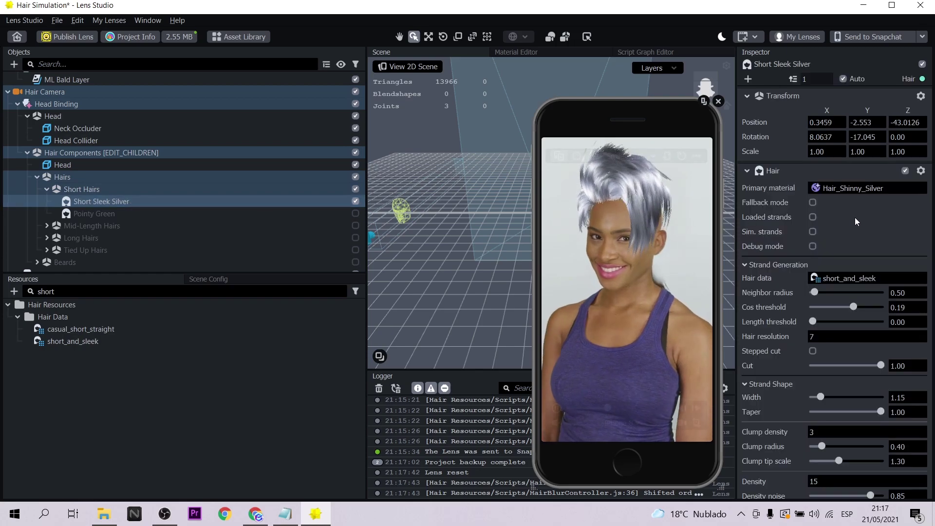
scroll(851, 235, "down", 1)
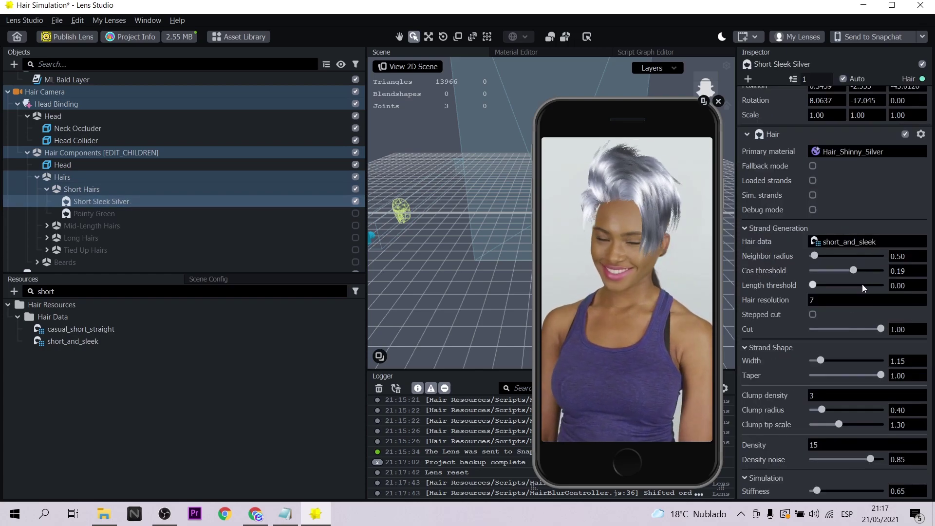
left_click(98, 341)
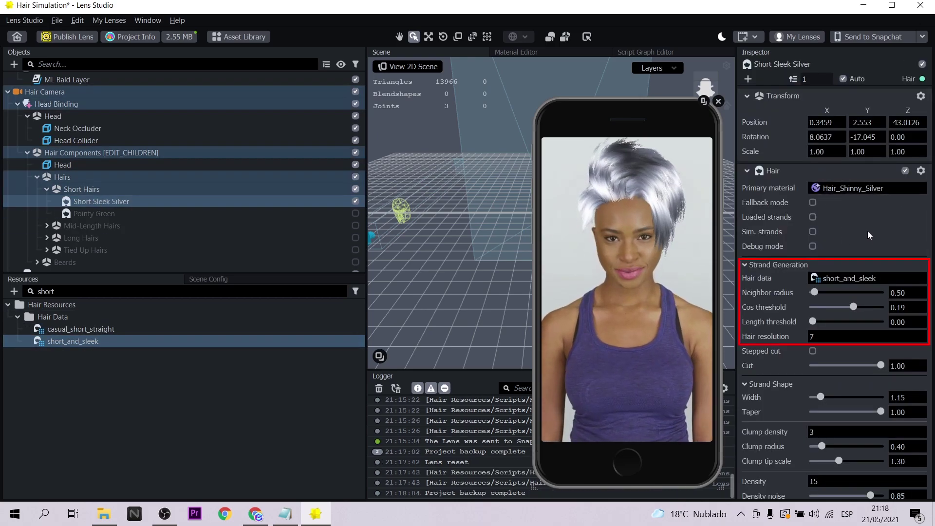
mouse_move(817, 291)
left_mouse_down()
mouse_move(848, 286)
mouse_move(842, 309)
mouse_move(832, 308)
left_mouse_up()
mouse_move(880, 366)
left_mouse_down()
mouse_move(814, 371)
mouse_move(881, 370)
mouse_move(874, 370)
left_mouse_up()
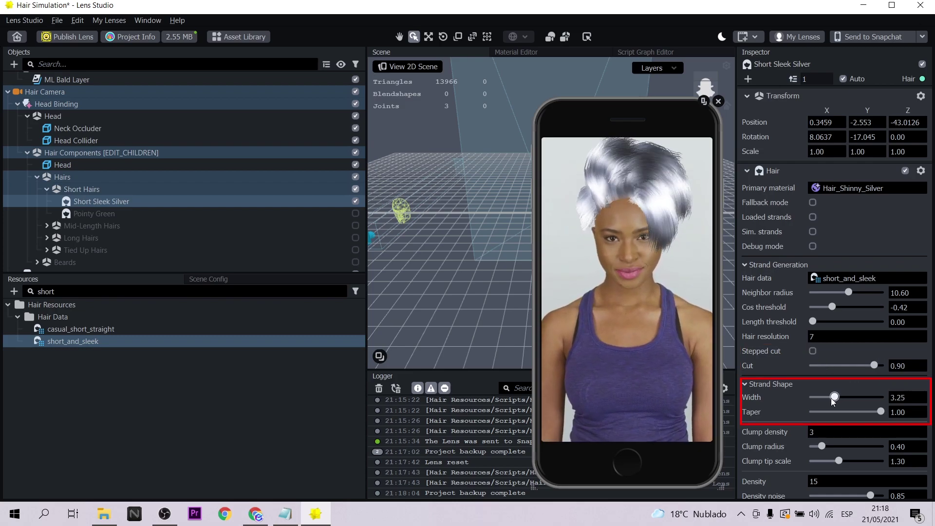
- Set the strand Width to 1.70, Clump density to 6, Clump radius to 0.10, Clump tip scale to 2.10 and Density to 3
mouse_move(881, 412)
left_mouse_down()
mouse_move(803, 414)
mouse_move(888, 414)
left_mouse_up()
scroll(870, 390, "down", 3)
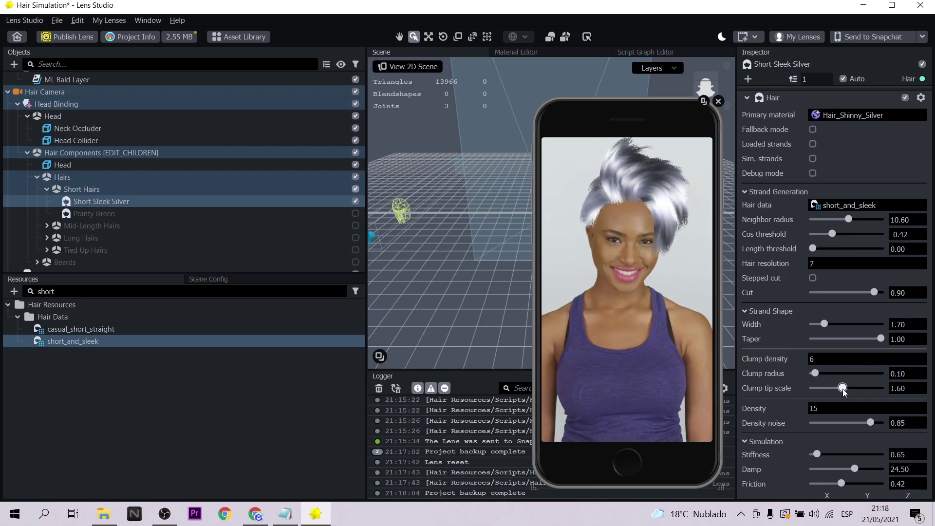
scroll(847, 391, "down", 1)
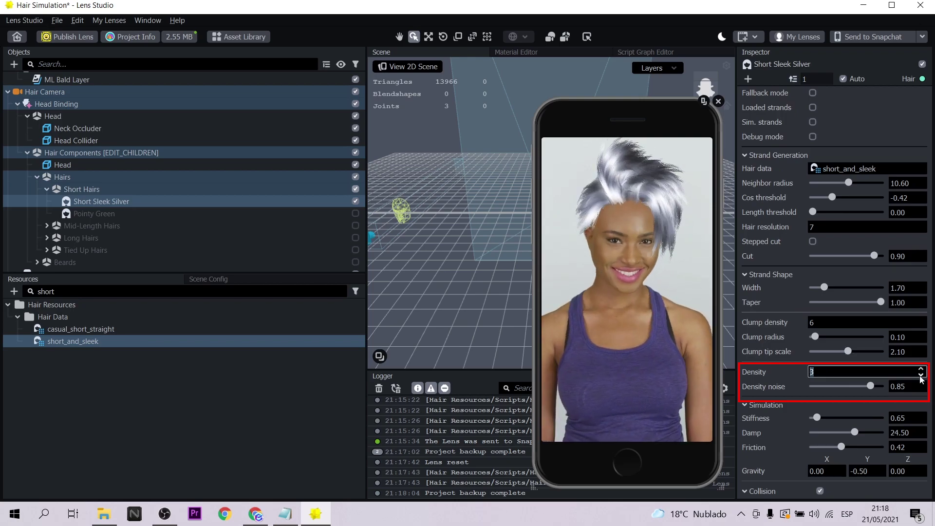
- Set Density noise to 0.70, simulation Stiffness to 6.95 and Damp to 13.70, and collision Stiffness to 50.50
left_click_drag(866, 389, 846, 418)
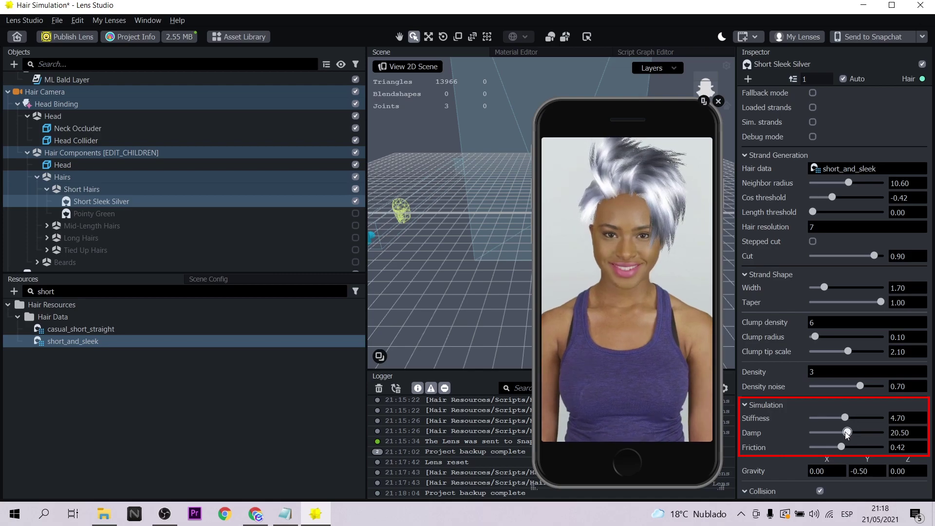
left_click(860, 418)
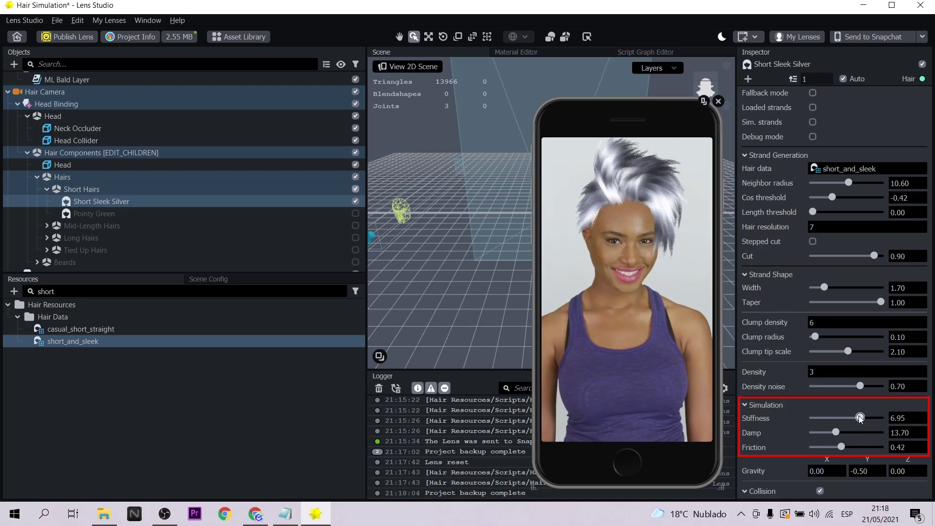
scroll(840, 402, "down", 2)
scroll(840, 361, "down", 1)
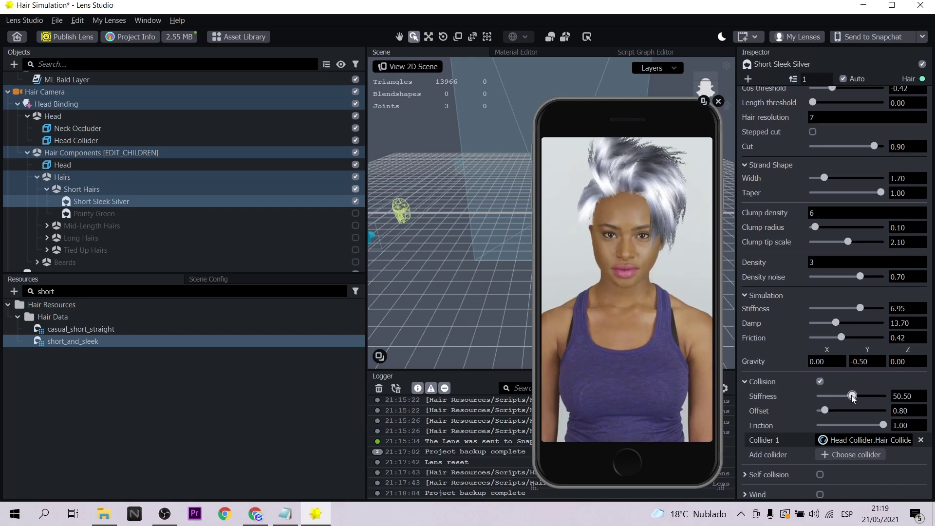
scroll(848, 399, "down", 1)
- Find the Hair_Shinny_Silver material by searching the resources for "silver" and open its settings
scroll(838, 375, "up", 7)
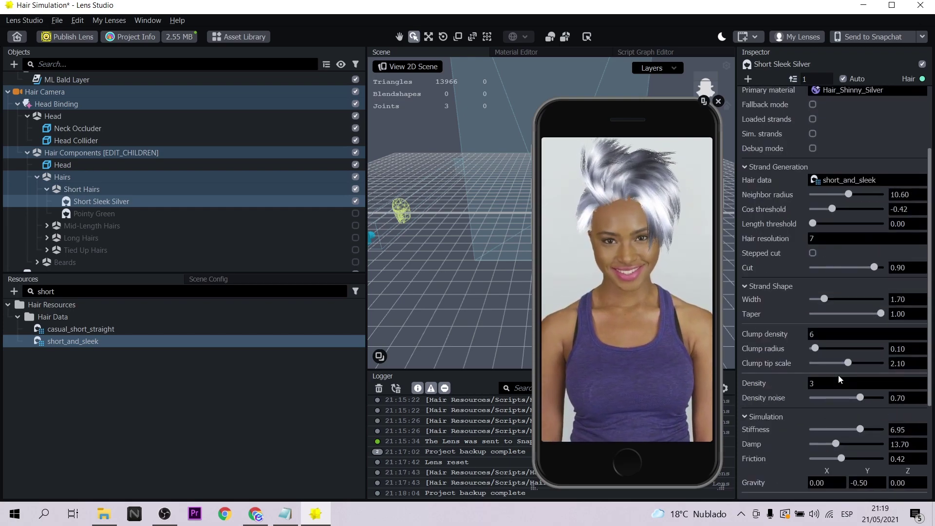
scroll(814, 193, "up", 1)
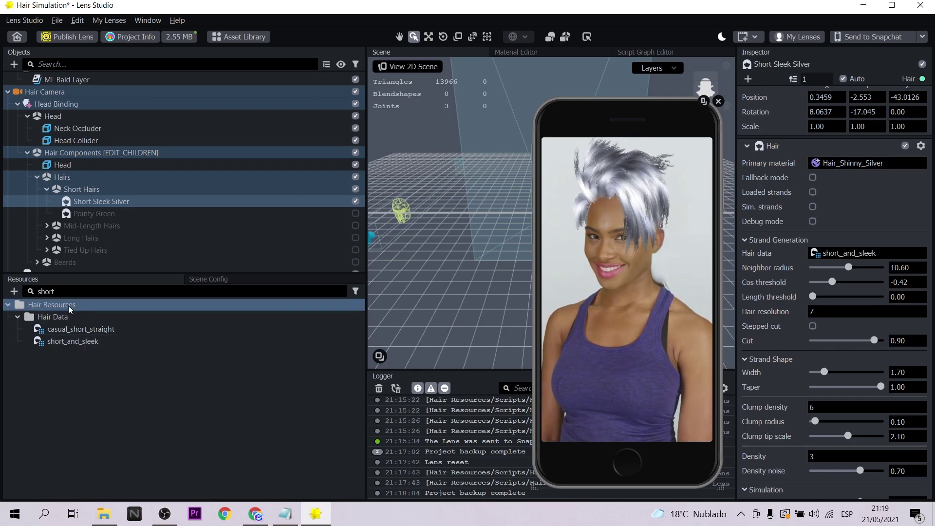
type("silver")
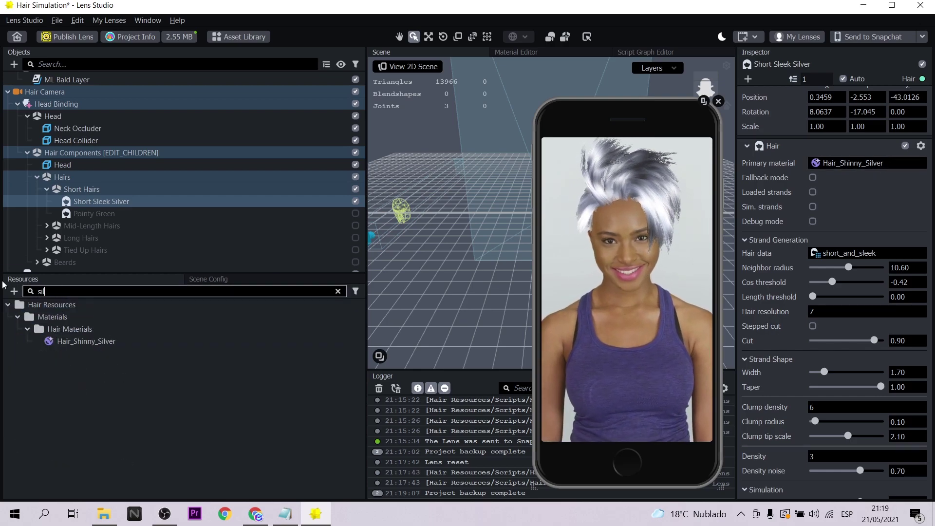
left_click(74, 341)
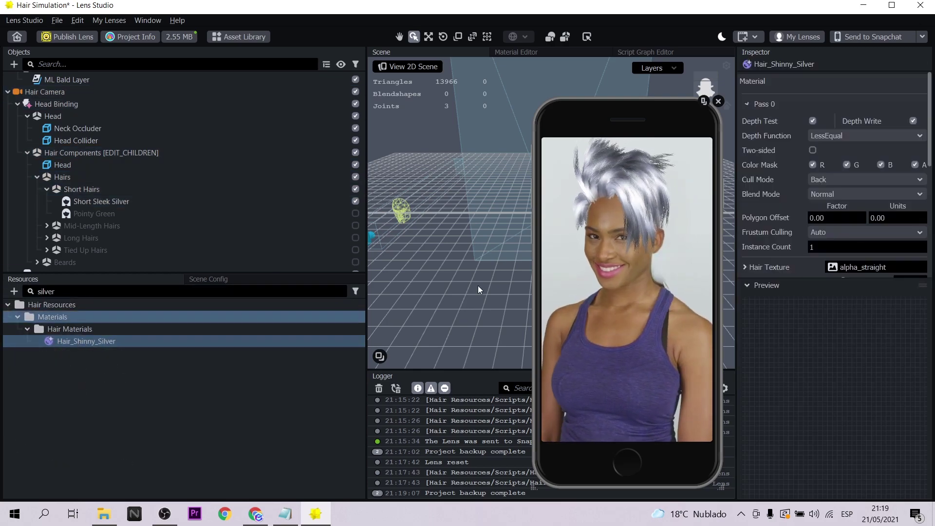
- Set the Mix Edge of Hair_Shinny_Silver to 0.515 and its Mix Size to 0.68
scroll(821, 130, "down", 2)
scroll(822, 130, "down", 1)
scroll(822, 130, "up", 1)
scroll(822, 130, "down", 1)
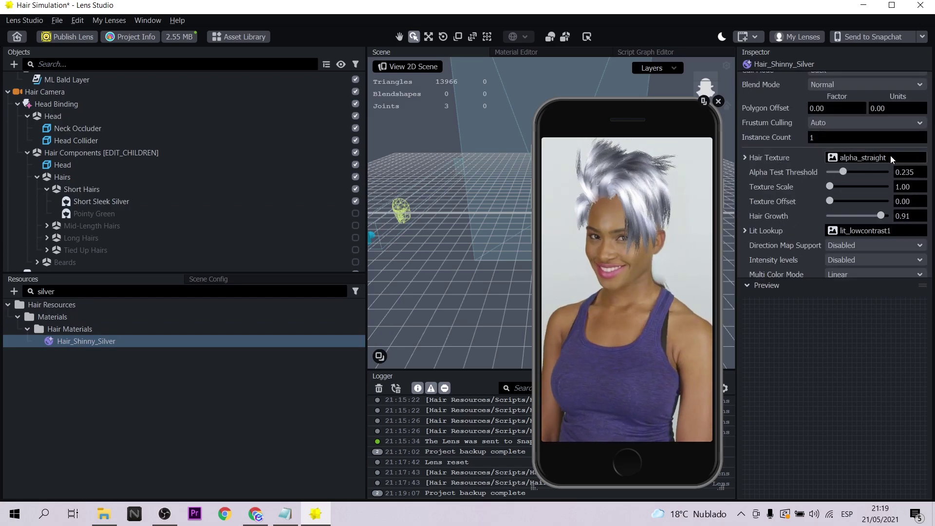
scroll(833, 212, "down", 1)
scroll(776, 153, "down", 2)
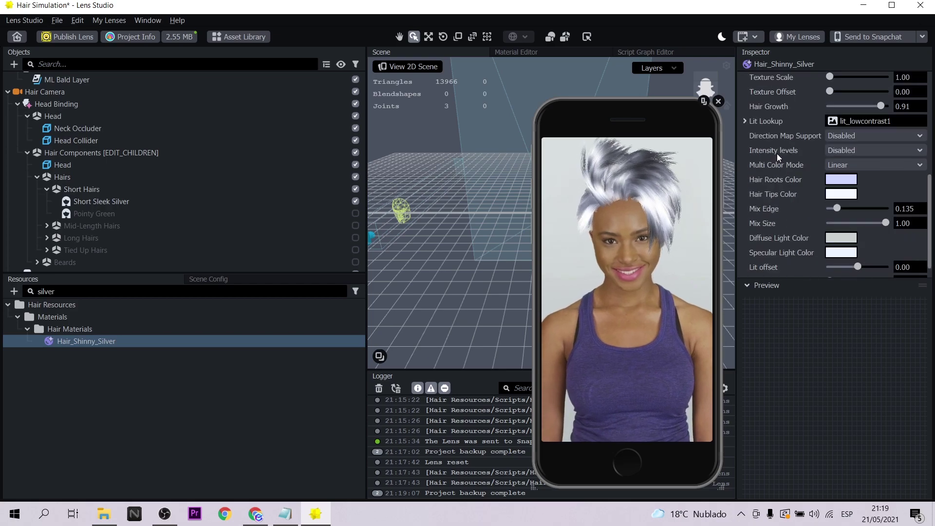
scroll(818, 226, "down", 1)
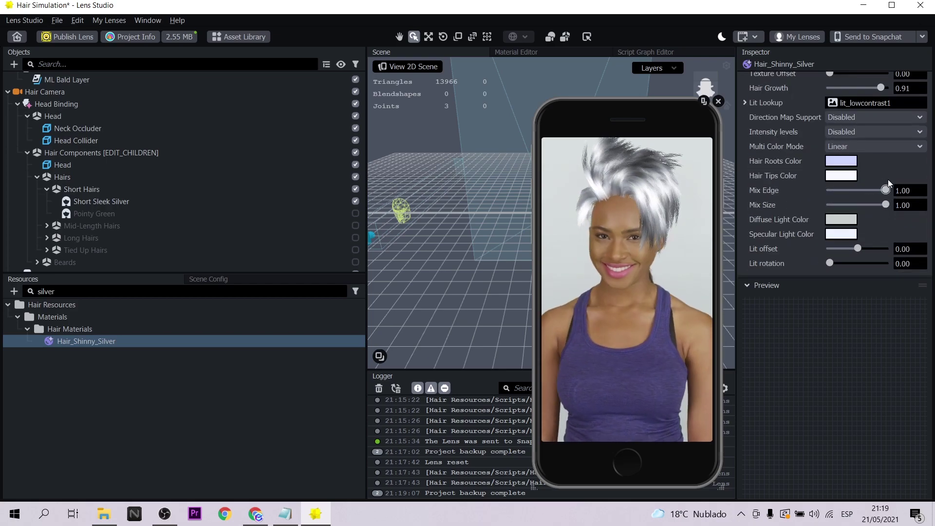
left_click_drag(831, 205, 870, 204)
- Set the material's Hair Roots Color to bright green
left_click(841, 161)
left_click(426, 195)
left_click(575, 364)
- Set the Hair Tips Color to black and the Specular Light Color to dark grey #464646
left_click(841, 175)
left_click(324, 151)
left_click(576, 365)
left_click(841, 234)
left_click(324, 151)
left_click_drag(614, 258, 616, 225)
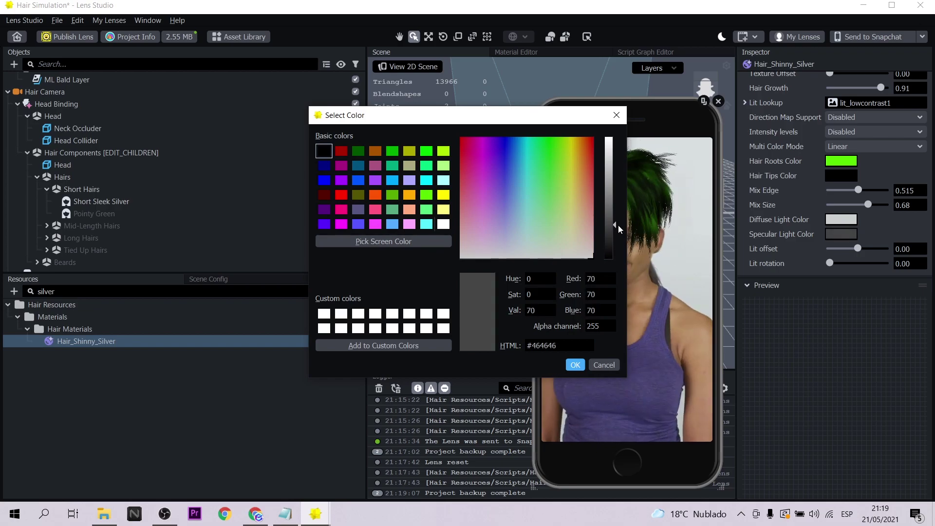
key("Return")
- Set the Hair Roots Color of Hair_Shinny_Silver to dark purple
left_click(842, 161)
left_click(324, 166)
left_click(324, 208)
key("Return")
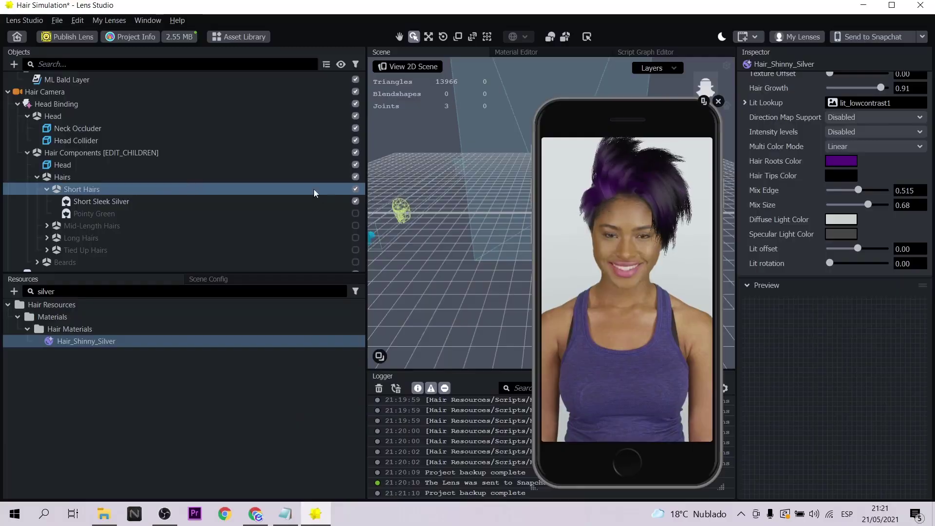
- Disable Short Hairs and enable Mid-Length Hairs, expanding the latter to list its hairstyles
left_click(356, 189)
scroll(314, 195, "down", 2)
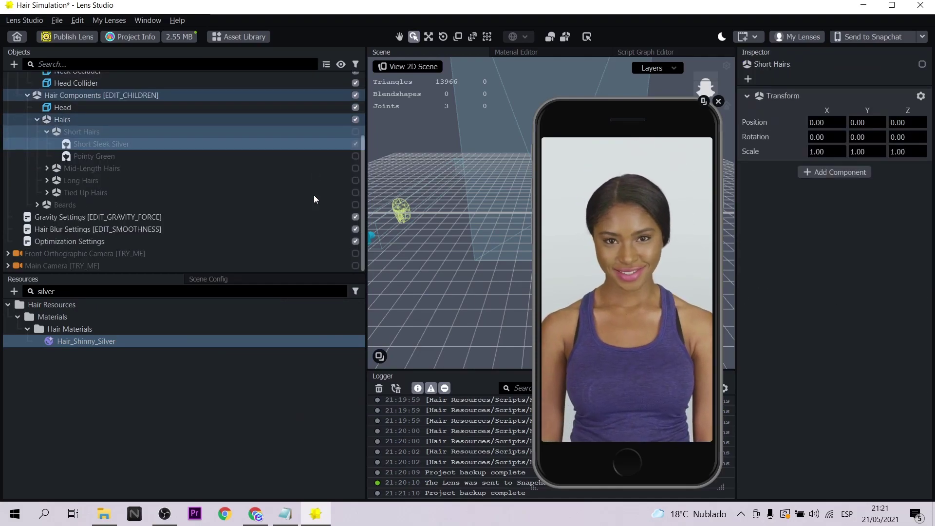
left_click(355, 168)
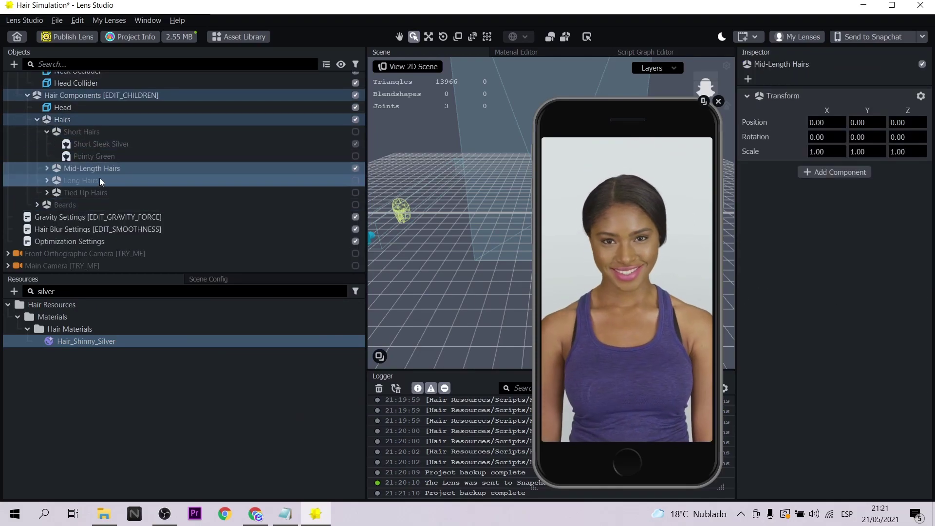
left_click(47, 168)
left_click(47, 132)
- Preview the Smooth Straight Gradient, Casual Short Straight Glowing Orange, Wavy and Messy Long hairstyles by enabling each in turn
left_click(355, 156)
left_click(356, 168)
left_click(355, 155)
left_click(356, 180)
left_click(355, 168)
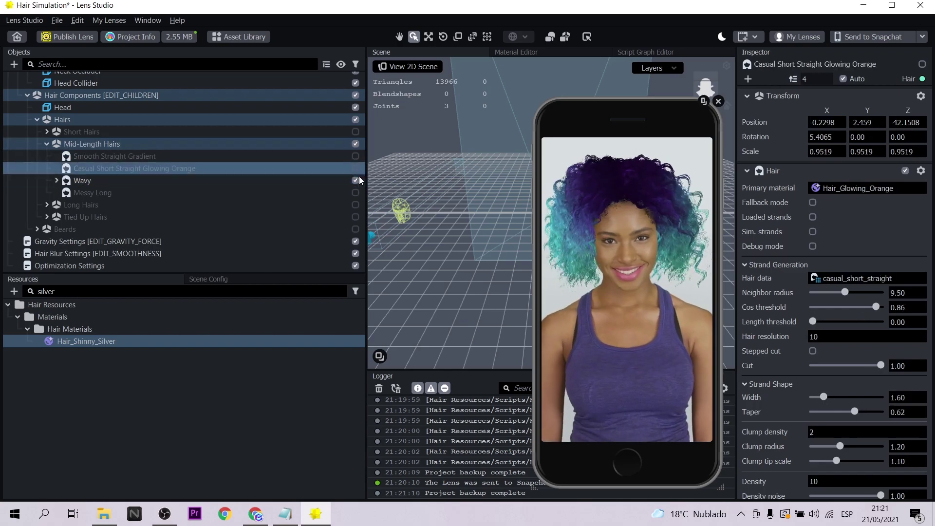
left_click(356, 193)
left_click(355, 181)
left_click(356, 180)
left_click(356, 192)
- Enable the Long Hairs group and expand it to list its hairstyles, showing Curly Hair Mint Blue in place of Wavy
left_click(355, 205)
left_click(47, 204)
left_click(261, 240)
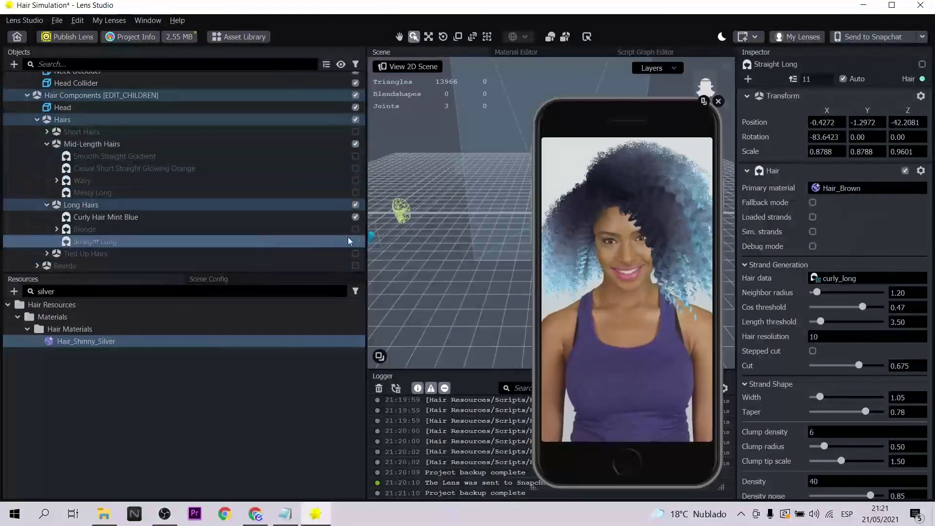
- Set the Neighbor radius of Curly Hair Mint Blue to 7.00 and its simulation Stiffness to 2.35
left_click(261, 217)
scroll(847, 256, "down", 1)
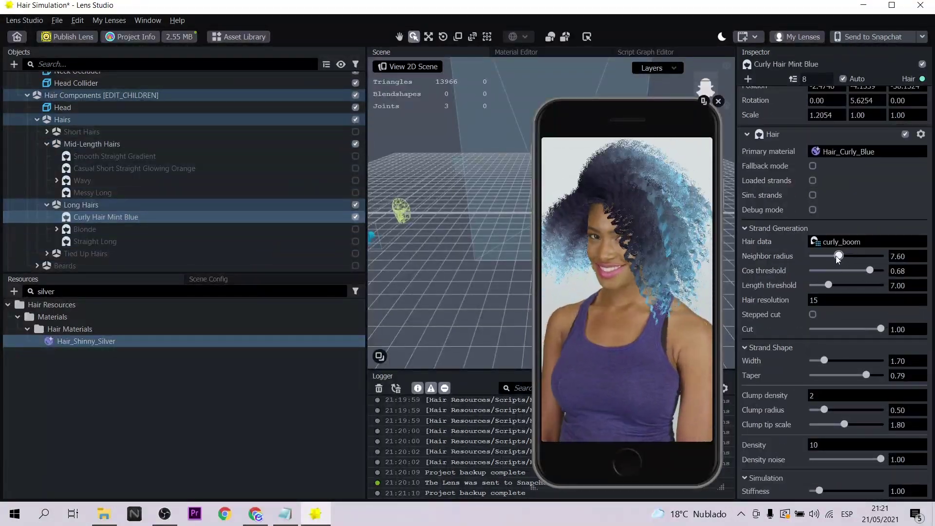
scroll(893, 210, "down", 5)
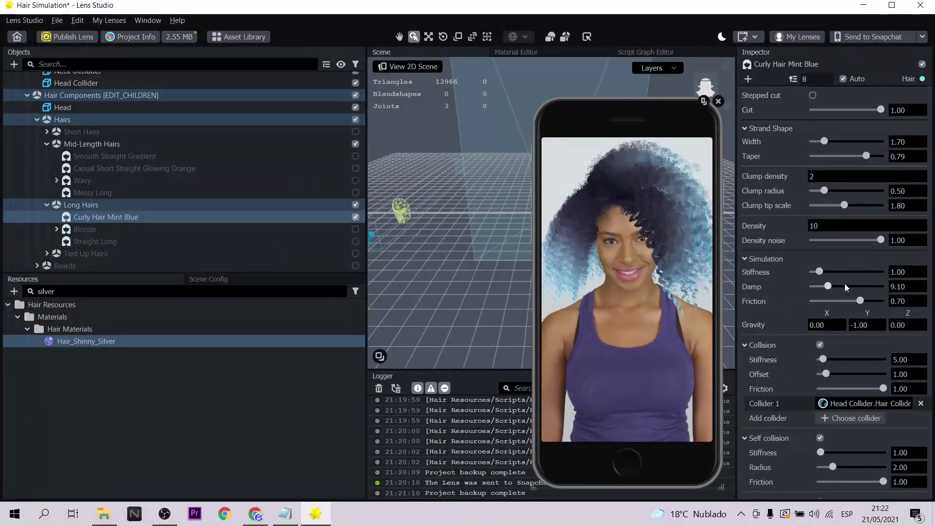
left_click_drag(820, 272, 829, 272)
scroll(854, 366, "down", 1)
scroll(854, 366, "up", 7)
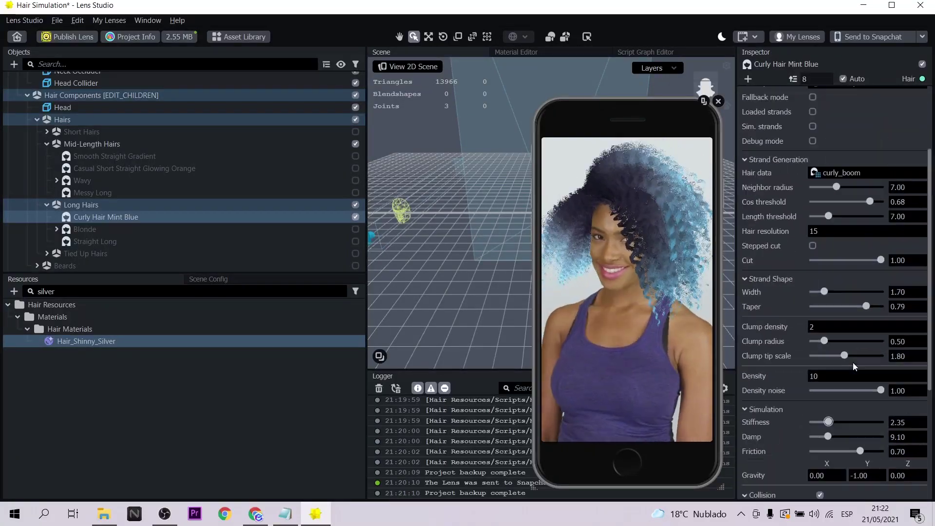
- Search the resources for "blue" and set the Hair Roots Color of Hair_Curly_Blue to dark red
double_click(47, 292)
type("blue")
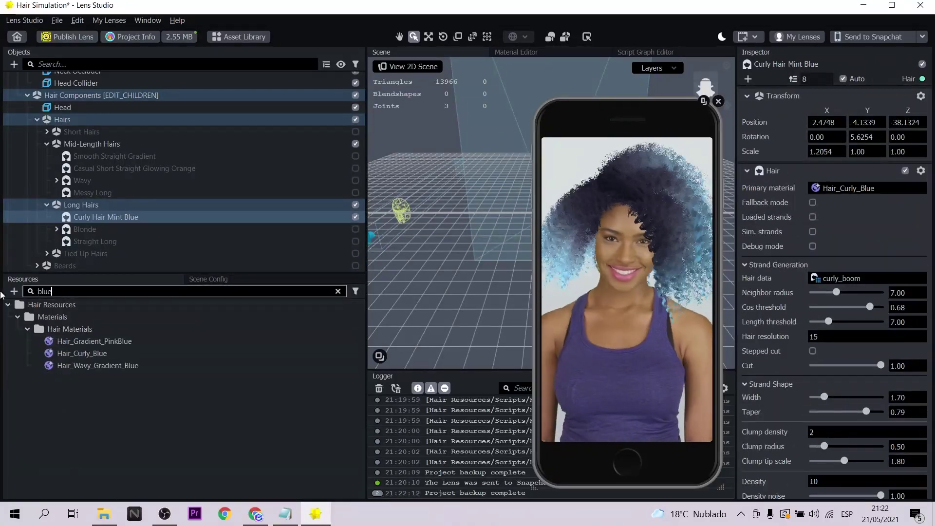
left_click(81, 353)
scroll(865, 149, "down", 5)
left_click(852, 199)
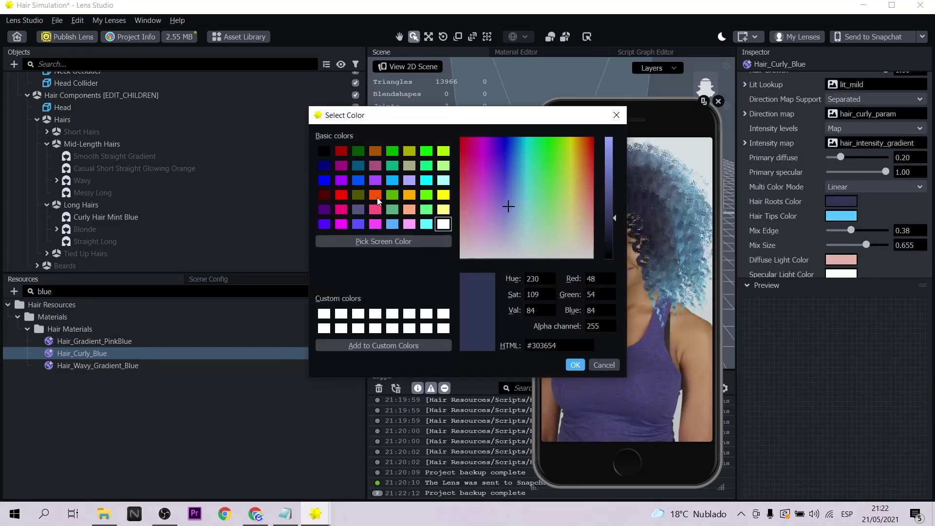
left_click(376, 224)
left_click(612, 168)
left_click_drag(612, 168, 609, 205)
left_click(341, 195)
left_click(575, 365)
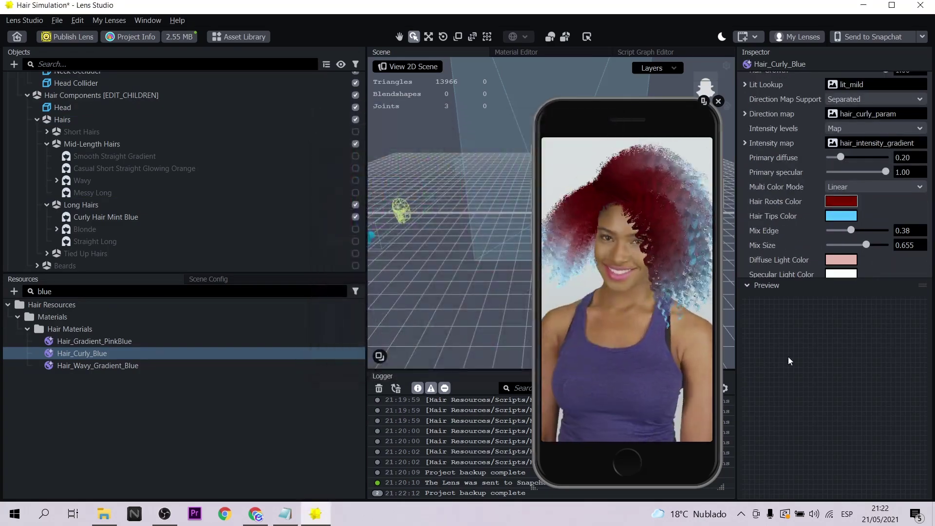
- Set Hair_Curly_Blue's Mix Edge to 0.34 and Mix Size to 0.80, and send the lens to Snapchat
left_click_drag(851, 230, 875, 244)
left_click_drag(842, 230, 848, 231)
left_click(867, 38)
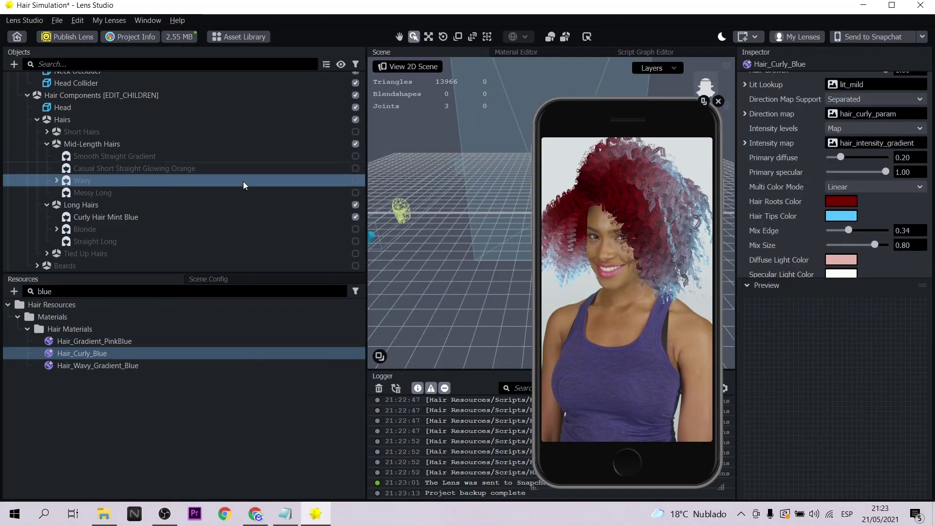
- Disable the Long Hairs group, and expand and enable the Beards group
left_click(354, 205)
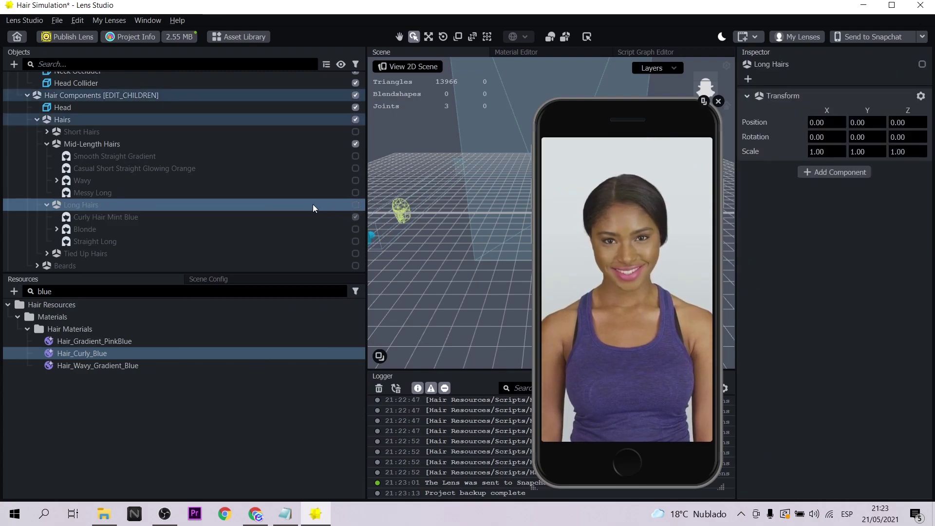
scroll(312, 203, "down", 2)
left_click(37, 205)
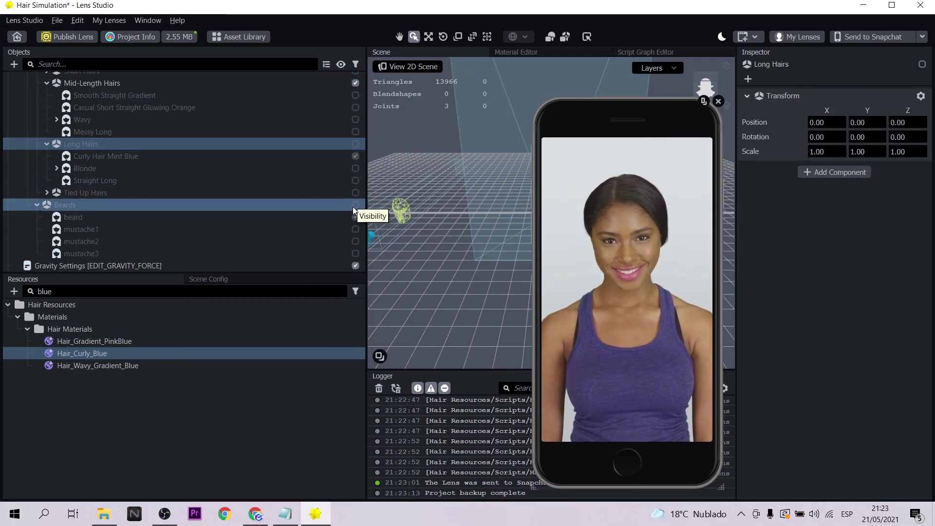
left_click(355, 205)
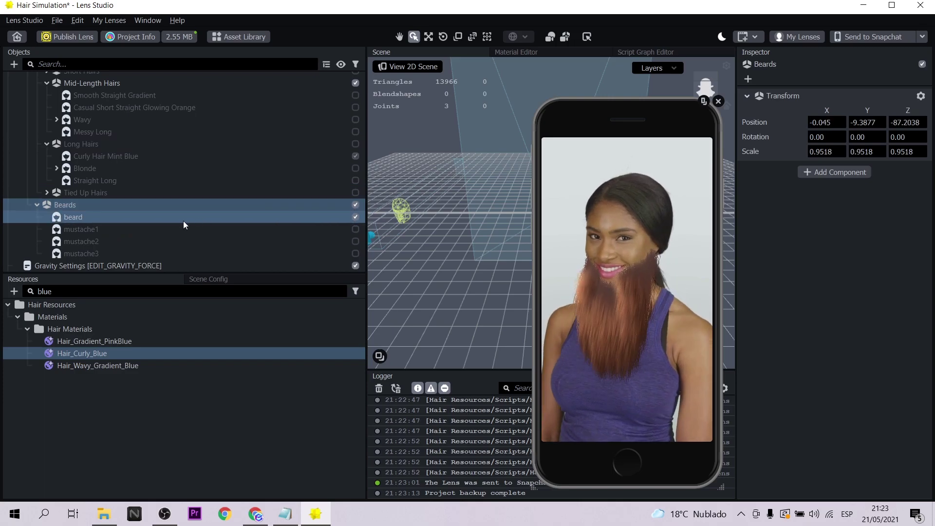
- Enable mustache1 alongside the beard, and try out mustache2 and mustache3, leaving both disabled
left_click(356, 229)
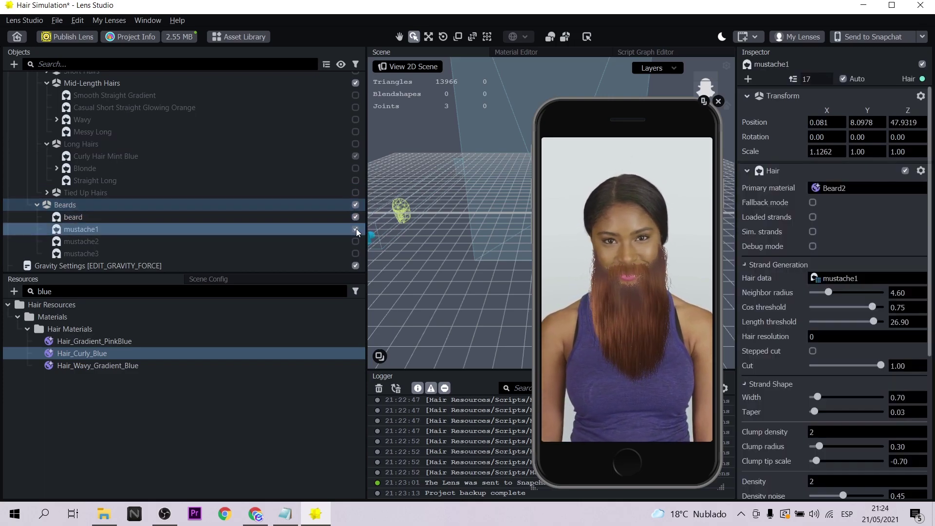
left_click(357, 241)
left_click(358, 241)
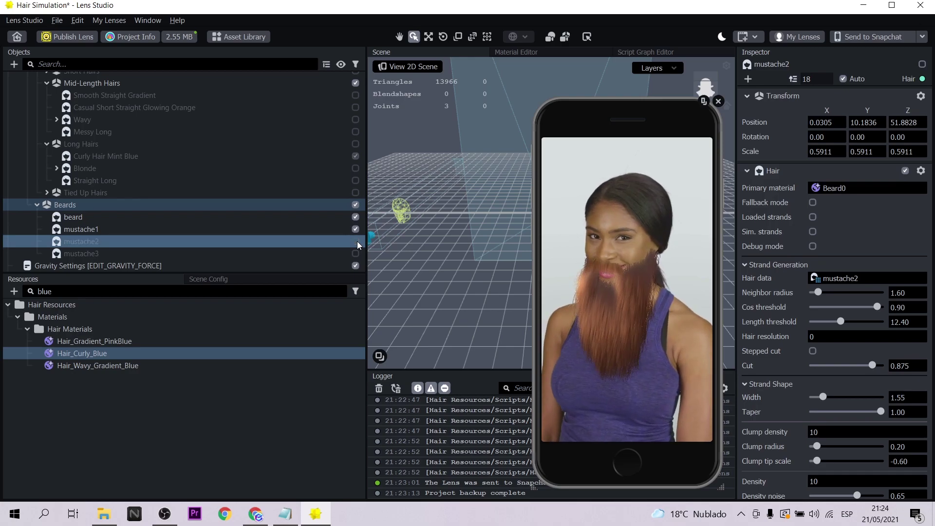
left_click(354, 254)
scroll(234, 215, "down", 2)
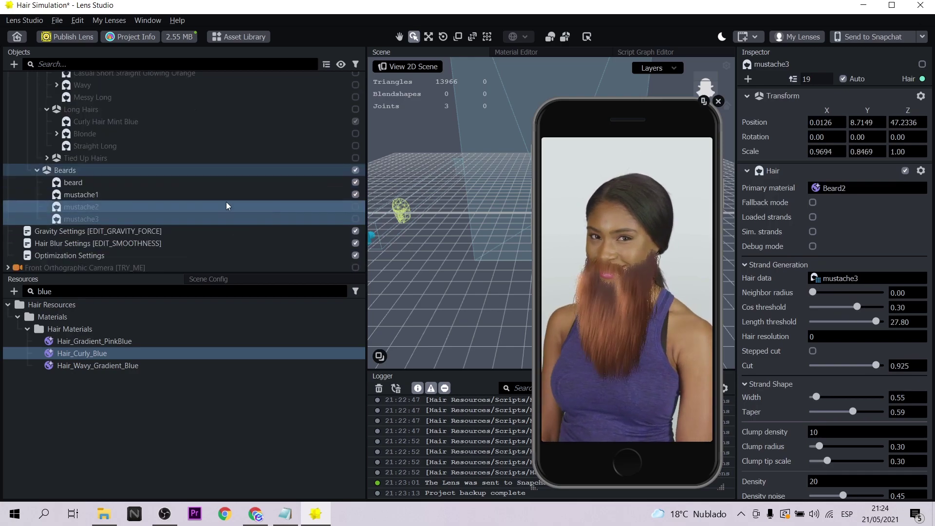
left_click(234, 194)
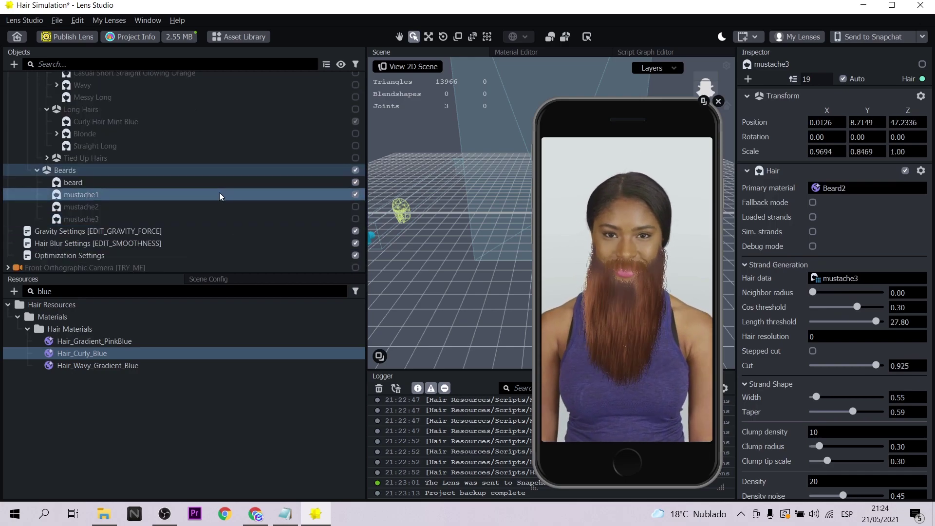
- Set the beard's Cut to 0.55, its simulation Stiffness to 3.85 and its self-collision Stiffness to 53.40
left_click(347, 181)
left_click_drag(847, 308, 794, 305)
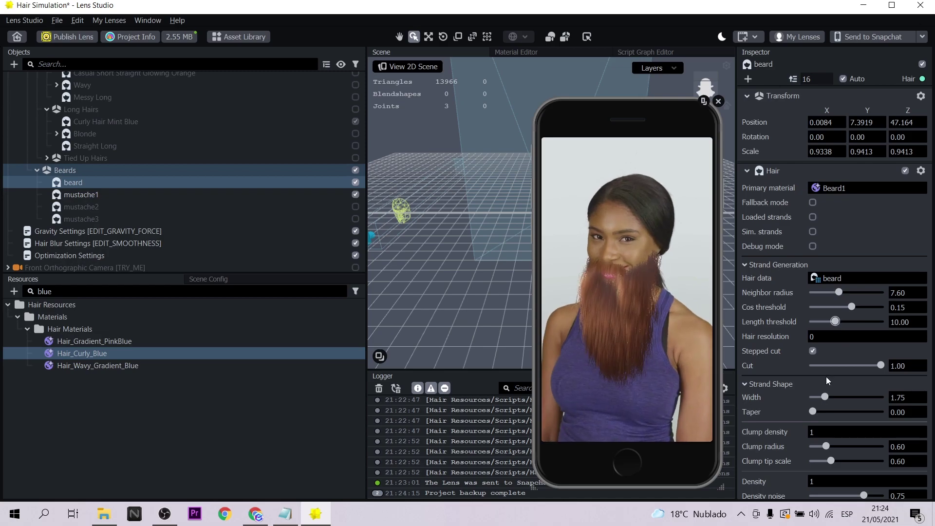
scroll(850, 368, "down", 3)
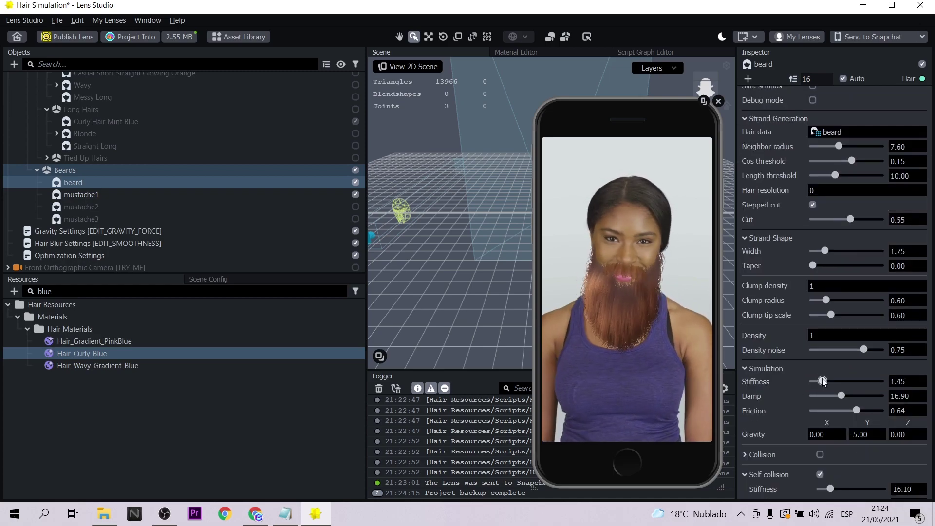
left_click_drag(829, 380, 839, 381)
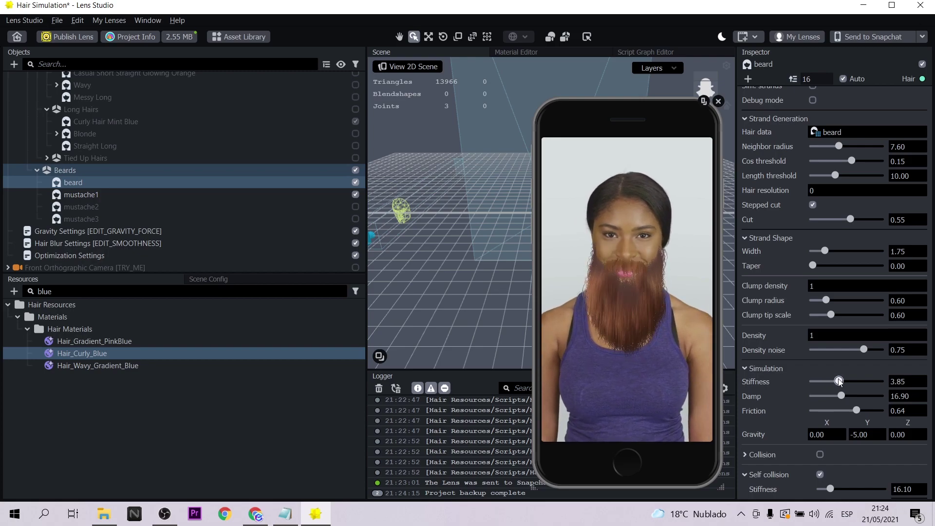
scroll(854, 301, "down", 1)
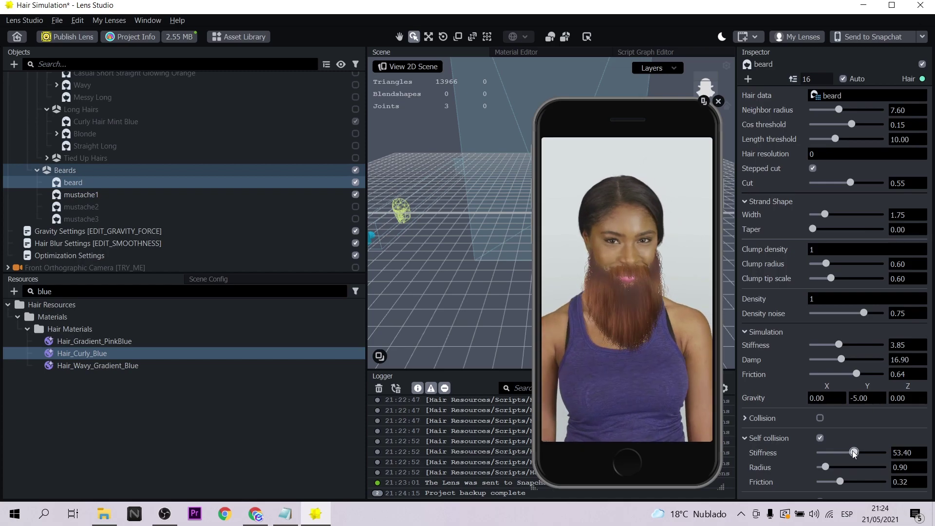
scroll(863, 267, "up", 5)
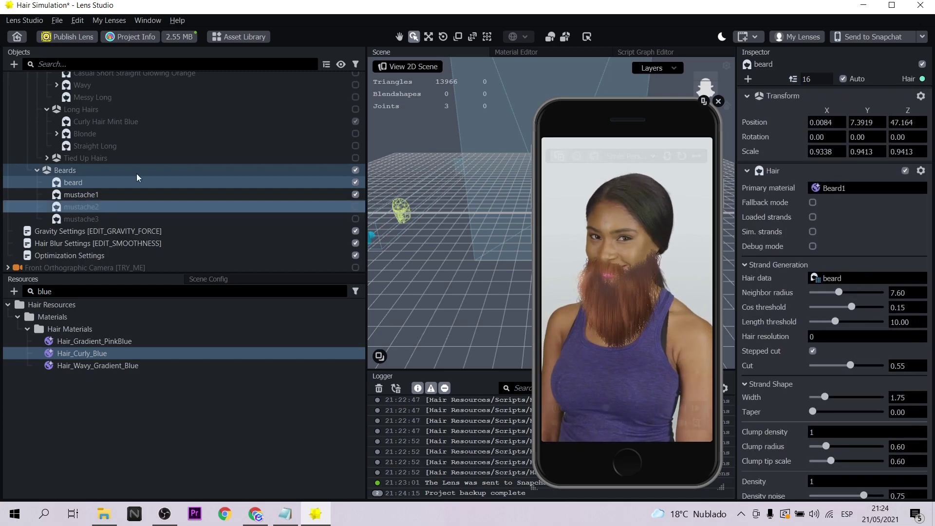
- Search the resources for "beard" and set Beard1's Hair Roots Color to #080808 and Hair Tips Color to black
double_click(44, 291)
type("beard")
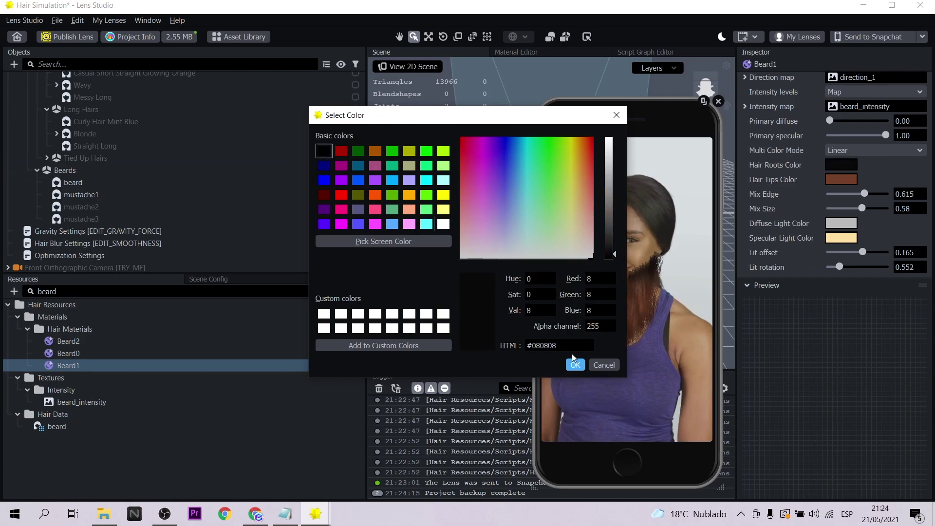
left_click(575, 365)
left_click(841, 179)
left_click(323, 151)
left_click(575, 365)
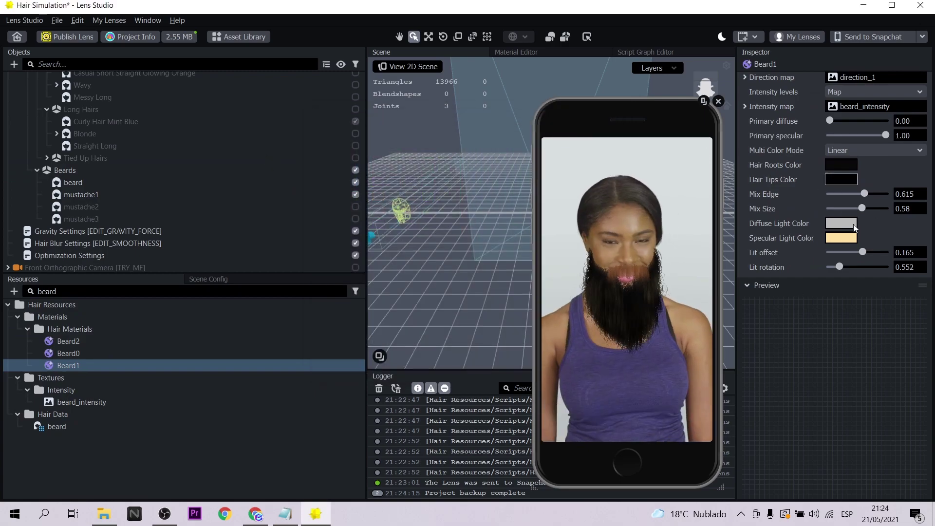
- Change the Specular Light Color of Beard1 to dark grey
left_click(840, 237)
key("Escape")
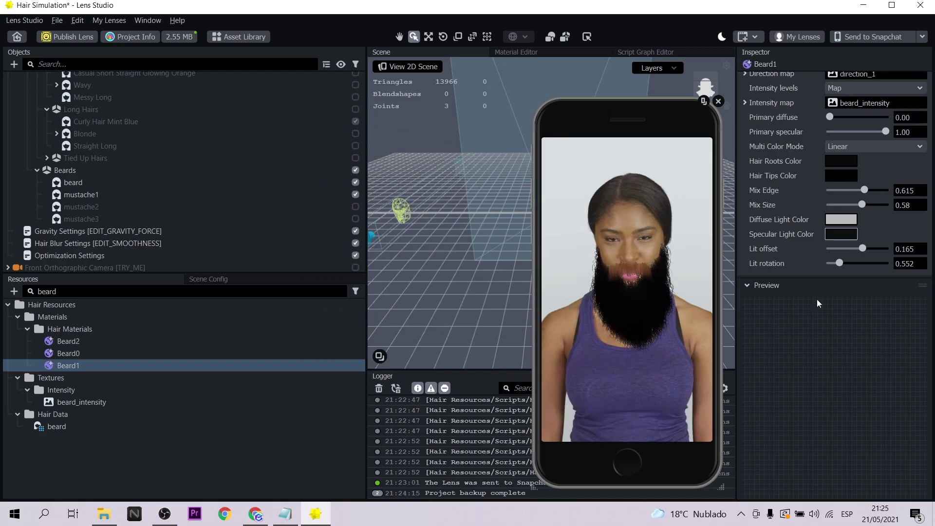
left_click(841, 234)
left_click_drag(614, 251, 612, 215)
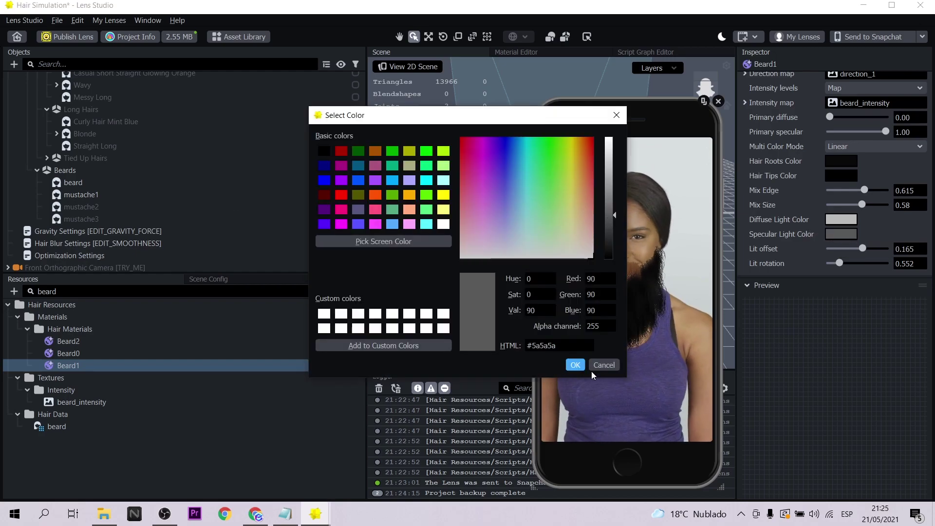
left_click(575, 365)
- Try a dark red Hair Roots Color on Beard1, settling on near-black #121212
left_click(842, 161)
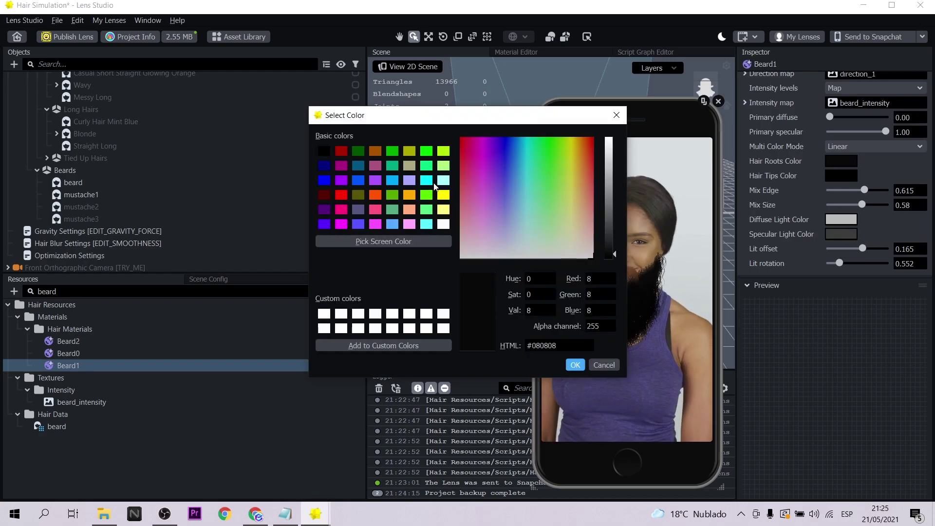
mouse_move(613, 233)
left_mouse_down()
mouse_move(604, 242)
mouse_move(609, 218)
left_mouse_up()
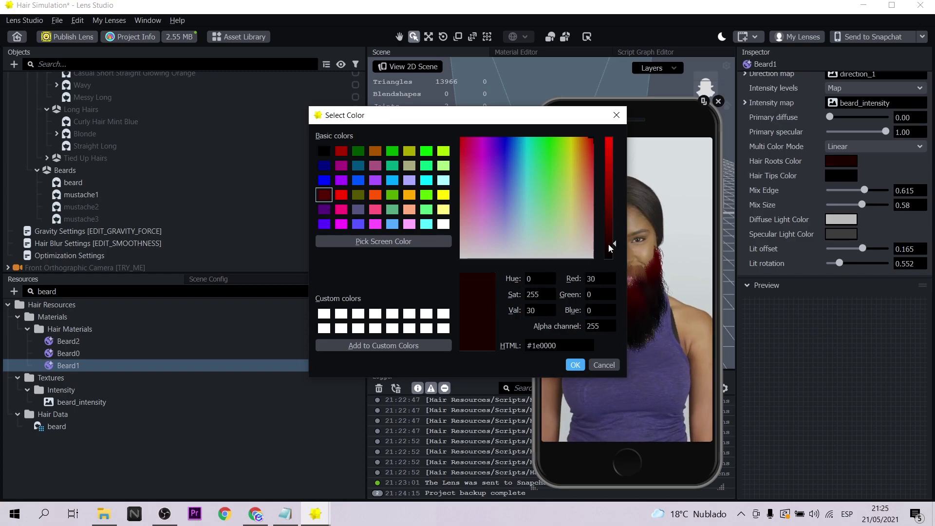
left_click_drag(615, 249, 615, 254)
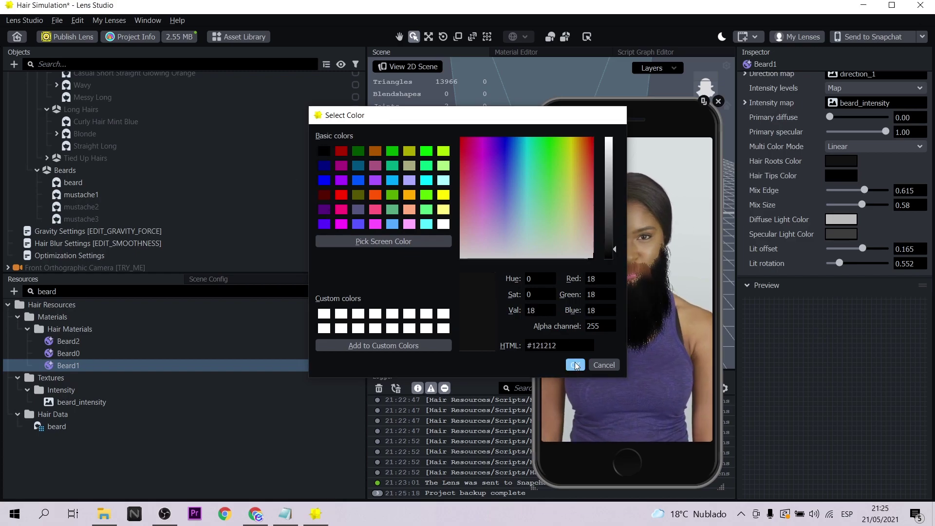
left_click(575, 365)
- Set the mustache material Beard2 to black Hair Roots Color, near-black Hair Tips Color and black Specular Light Color
left_click(112, 194)
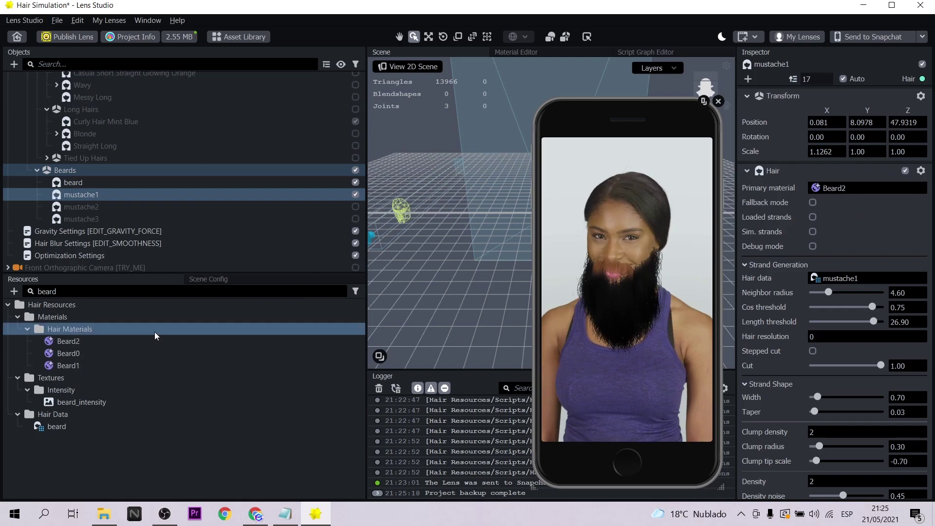
left_click(86, 342)
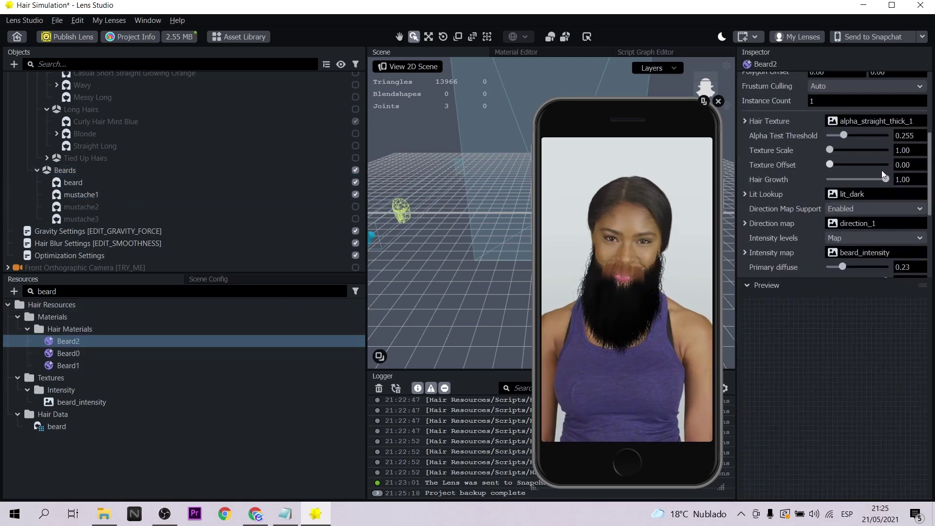
scroll(882, 170, "down", 3)
left_click(842, 165)
key("Escape")
left_click(835, 180)
left_click(574, 368)
left_click(841, 238)
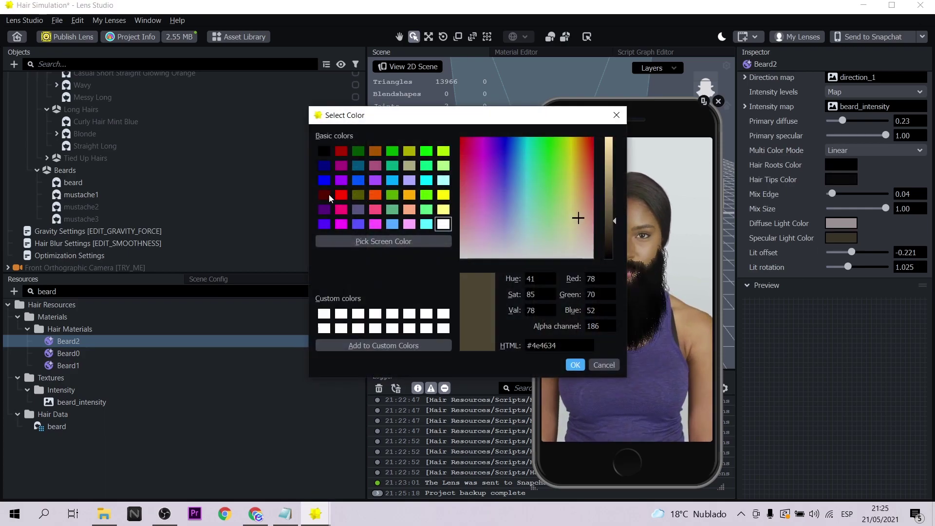
left_click(323, 229)
left_click(575, 367)
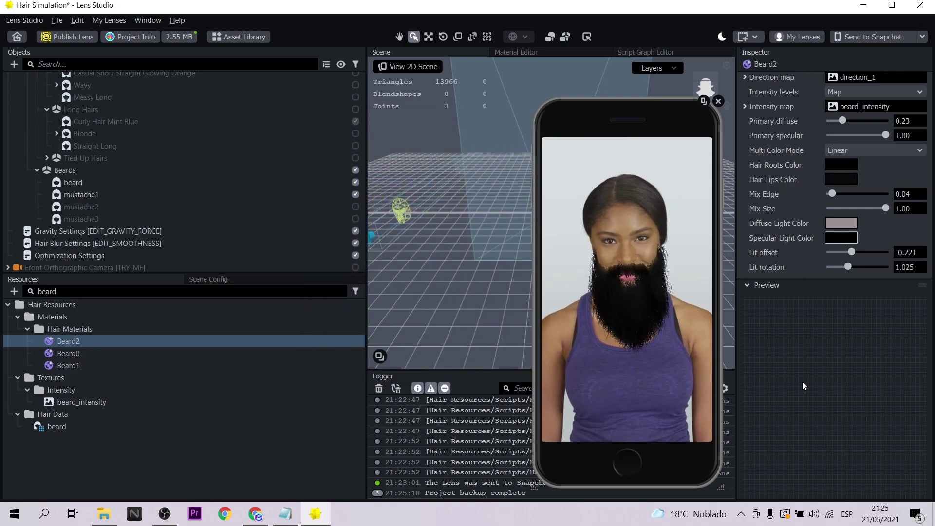
- Send the lens with the black beard and mustache to Snapchat
left_click(111, 194)
scroll(110, 200, "down", 2)
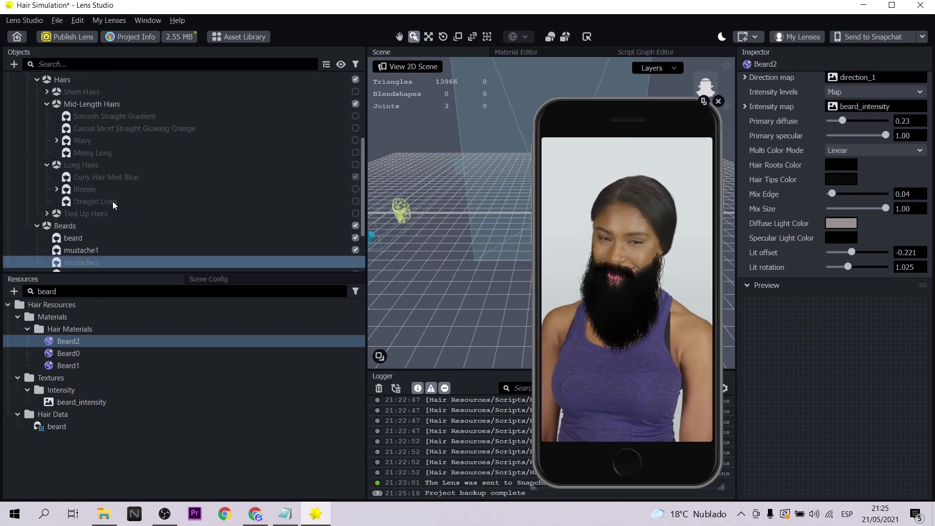
left_click(858, 38)
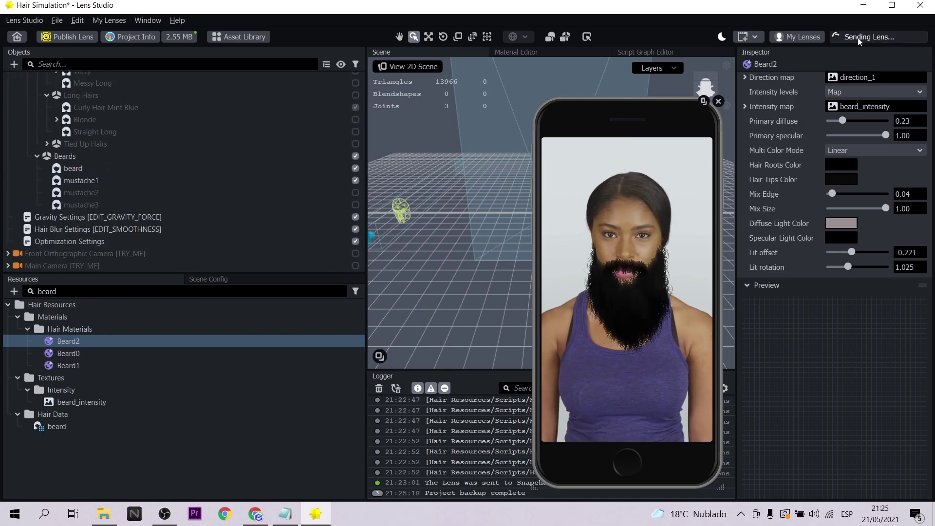